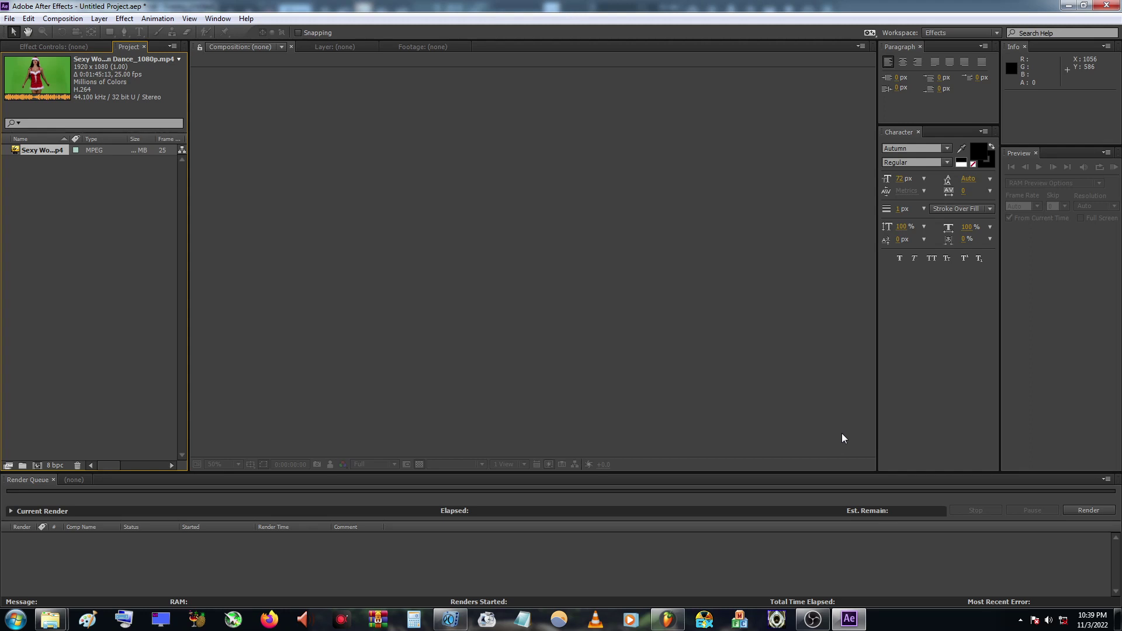
Step: Create a 1920x1080, 25 fps composition from the green-screen dance MP4 footage
left_click_drag(24, 151, 38, 465)
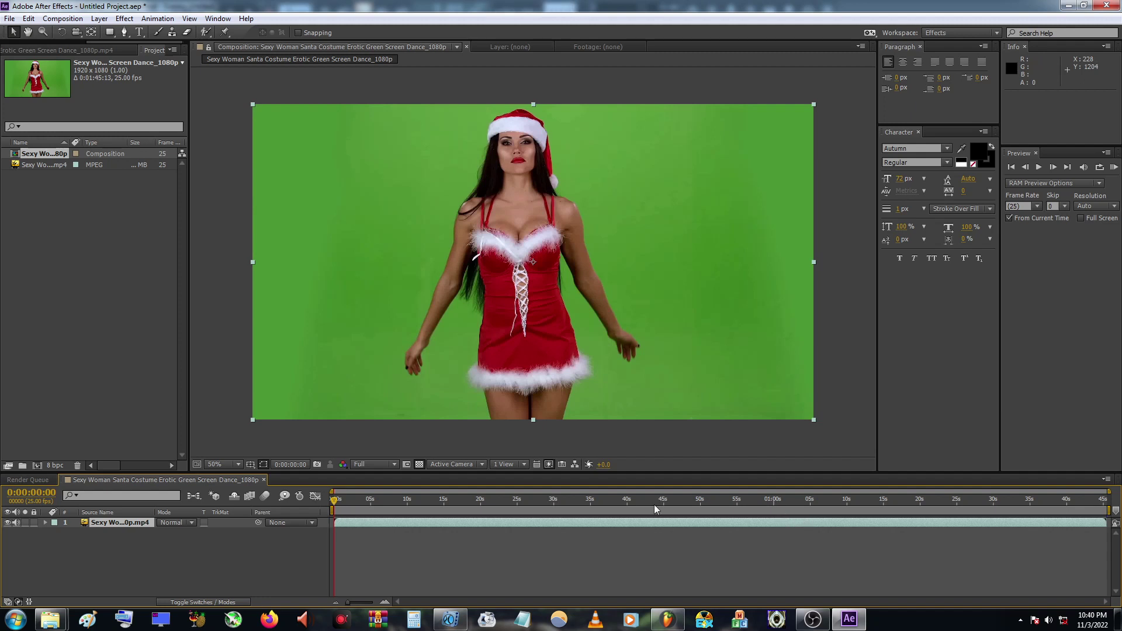
Step: Scrub through the dance clip from 0:00:01:05 to about 0:00:04:18
left_click_drag(341, 500, 344, 505)
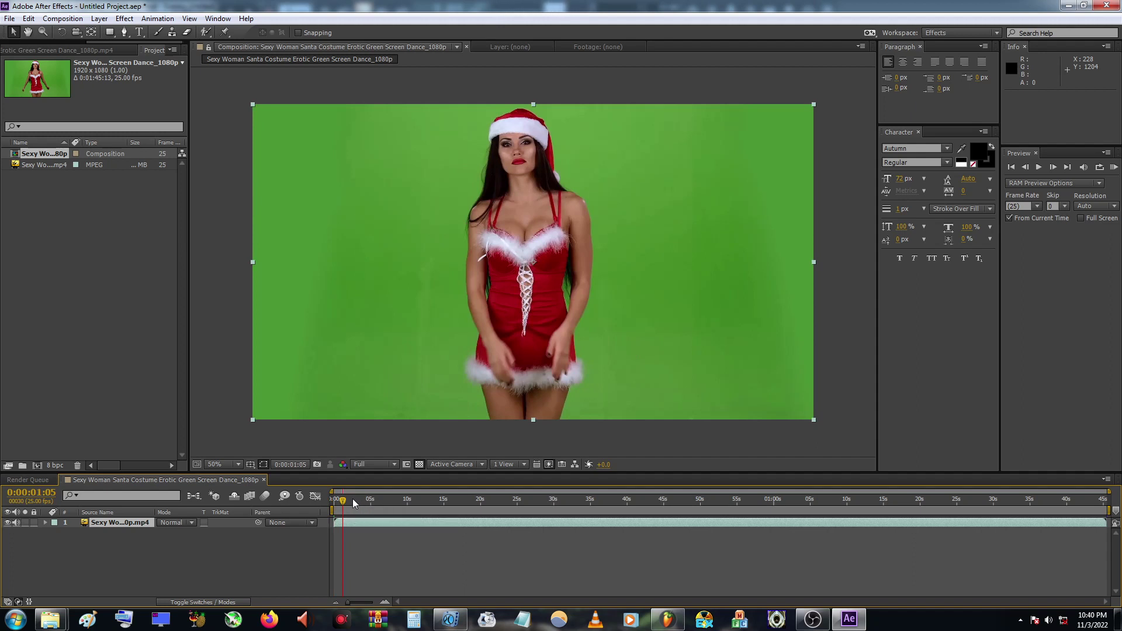
left_click(353, 502)
left_click(360, 502)
left_click(368, 501)
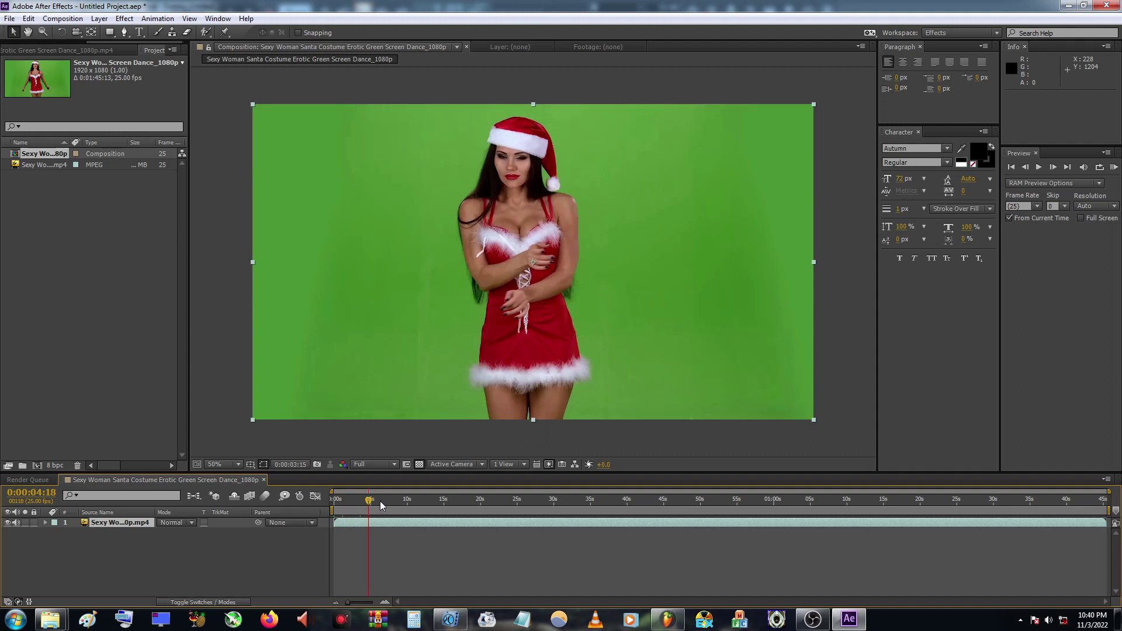
left_click(364, 501)
Step: Preview to 0:00:06:06 and pull the work-area end in to about 6 seconds
left_click_drag(364, 501, 380, 501)
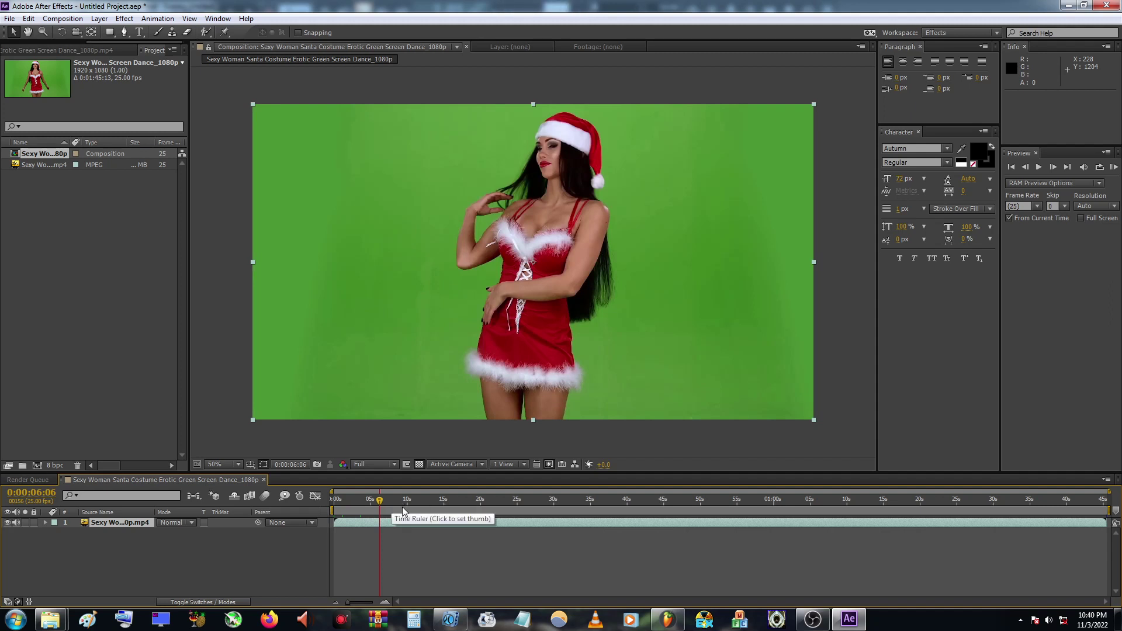
left_click_drag(1108, 509, 383, 512)
left_click(386, 501)
Step: Trim the composition to its 0:00:06:11 work area and return to the first frame
right_click(362, 512)
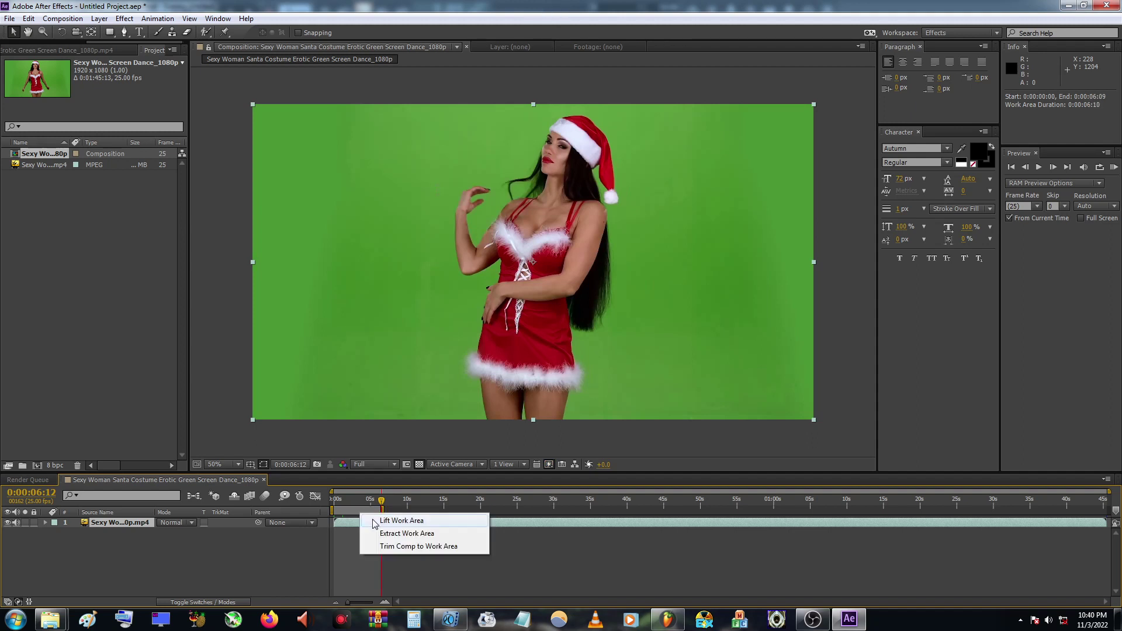
left_click(384, 547)
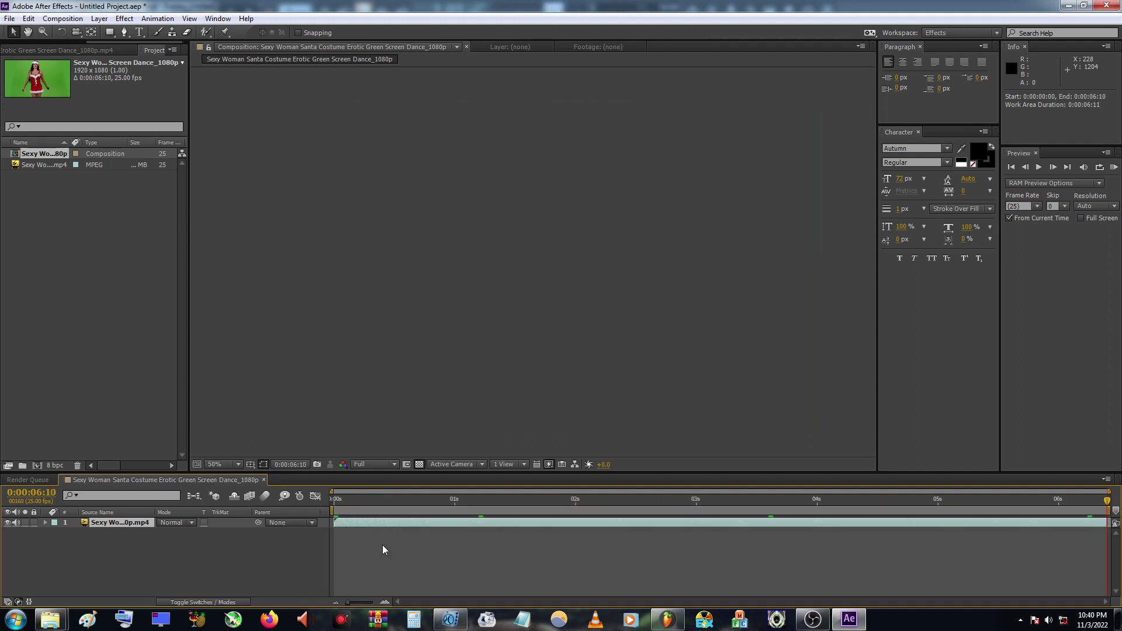
left_click(434, 502)
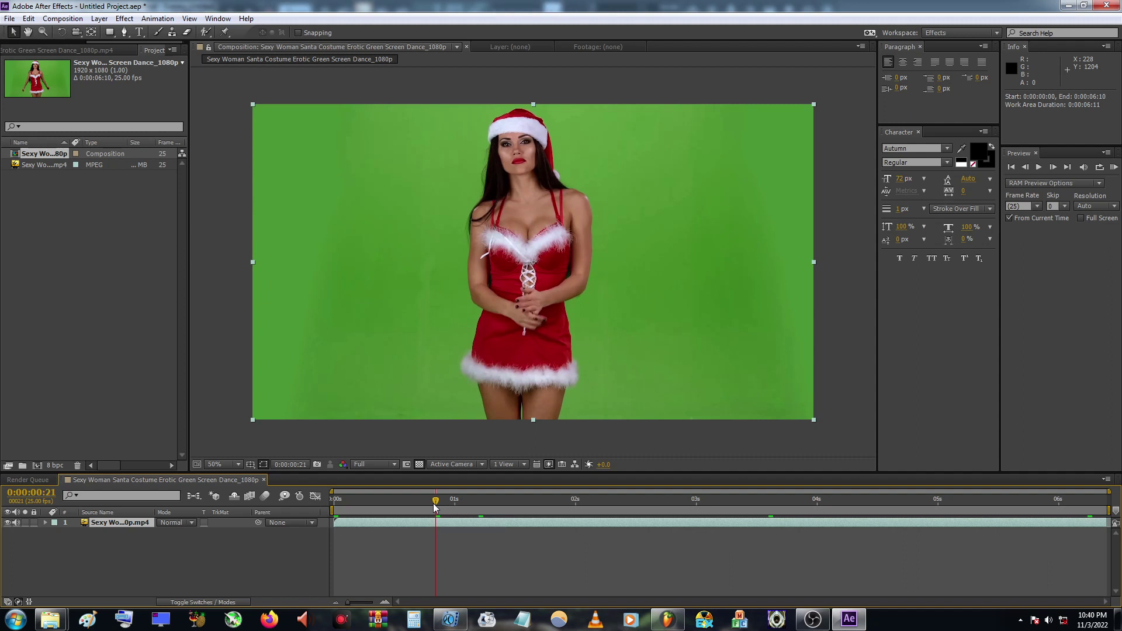
left_click(338, 503)
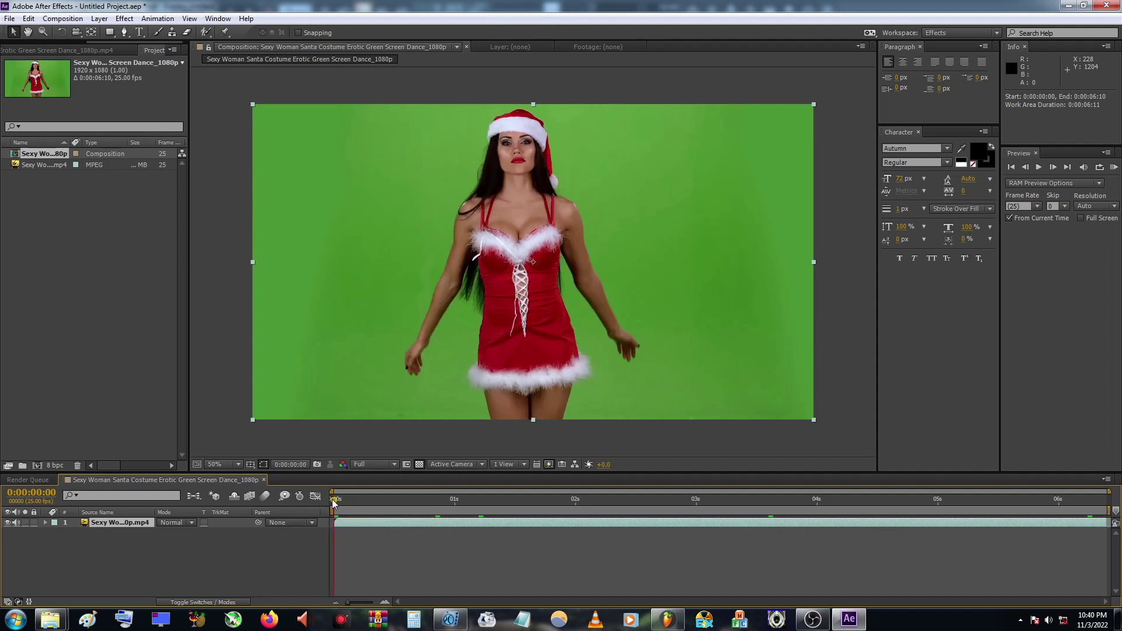
Step: Apply Keylight (1.2) and sample the green backdrop as the Screen Colour
left_click(125, 18)
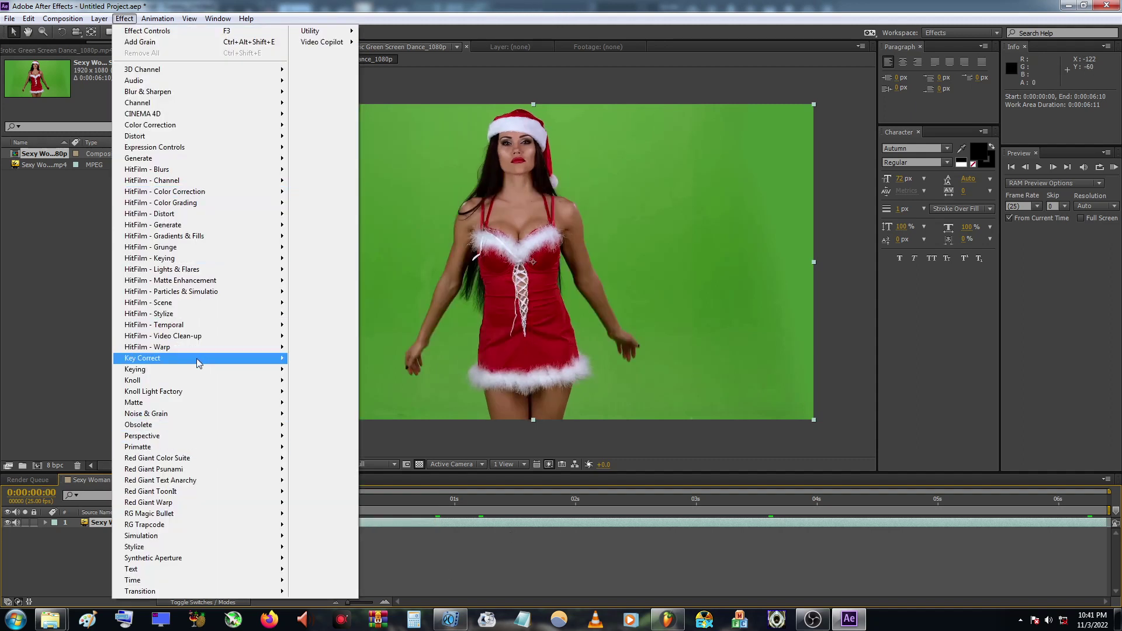
mouse_move(199, 369)
left_click(332, 454)
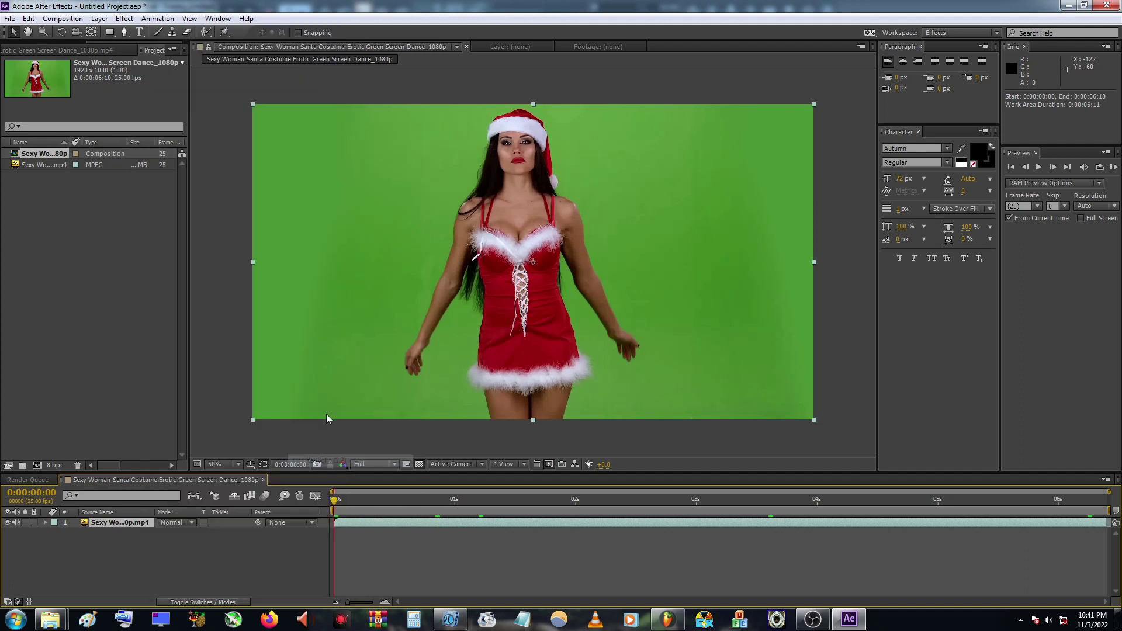
left_click(390, 190)
Step: In Screen Matte view set Clip Black 16 and Clip White 92, then show Final Result
left_click(160, 126)
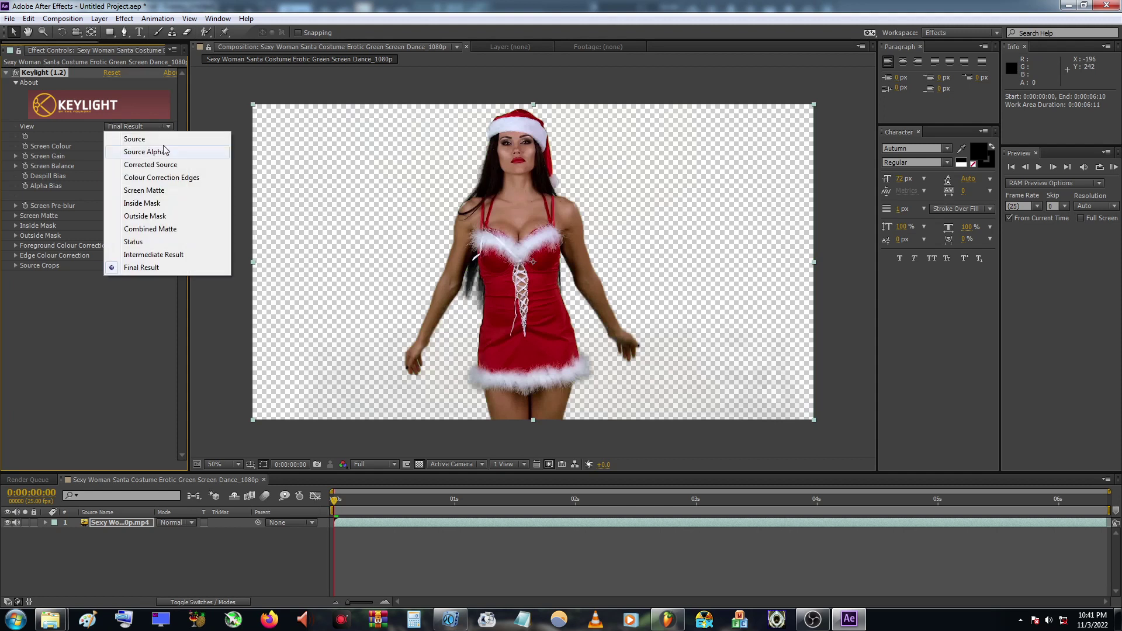
left_click(180, 191)
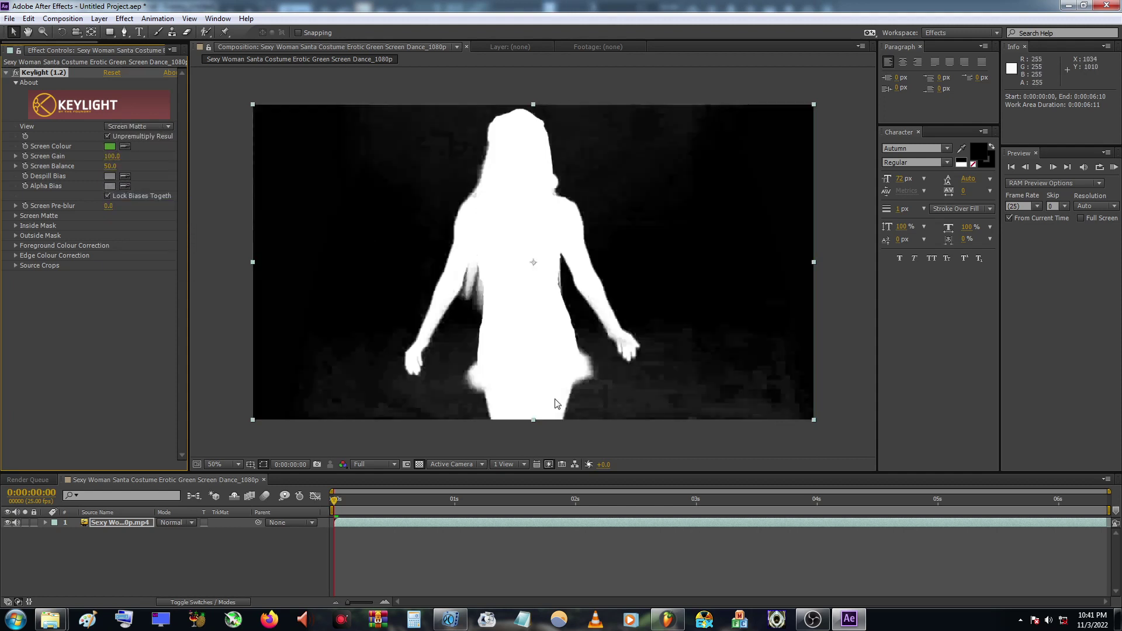
left_click(16, 217)
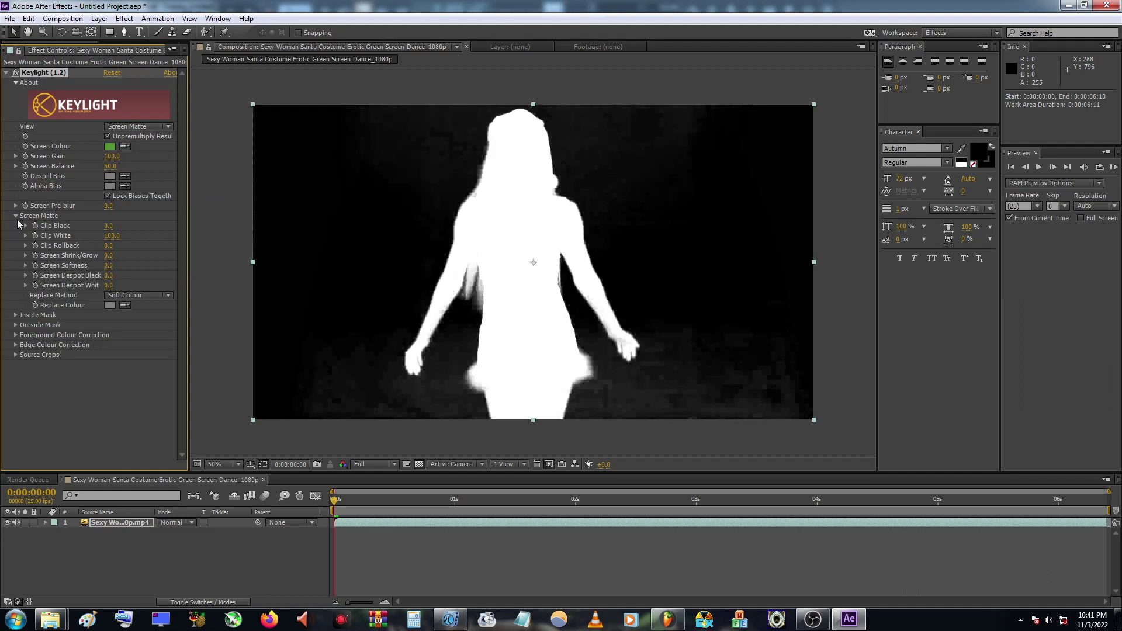
left_click_drag(105, 231, 119, 226)
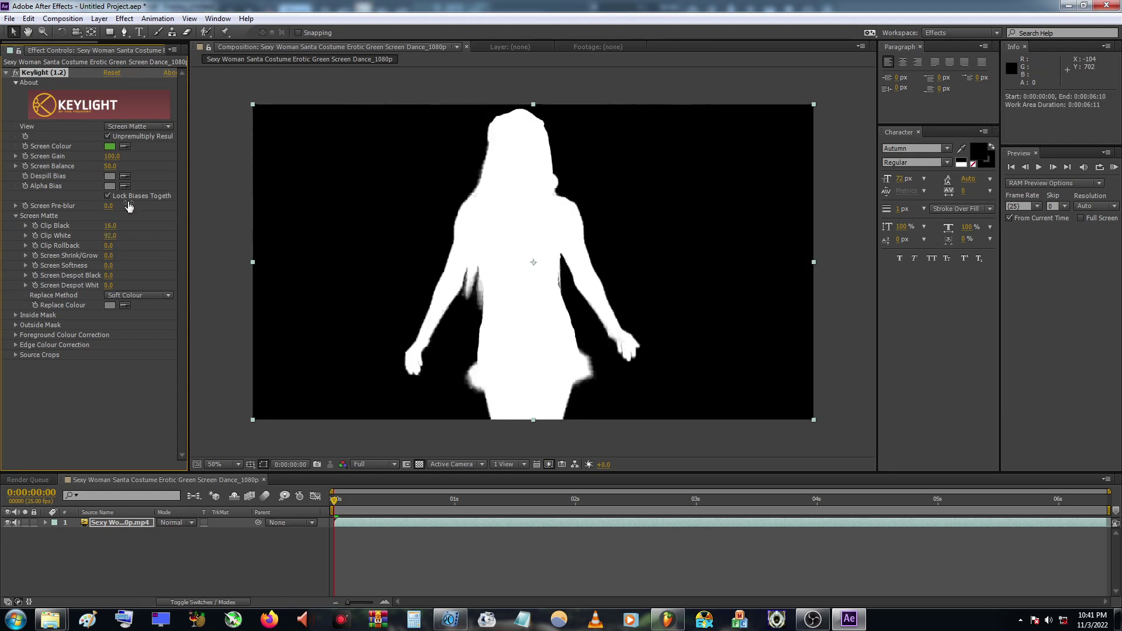
left_click(141, 127)
left_click(142, 268)
scroll(562, 304, "up", 1)
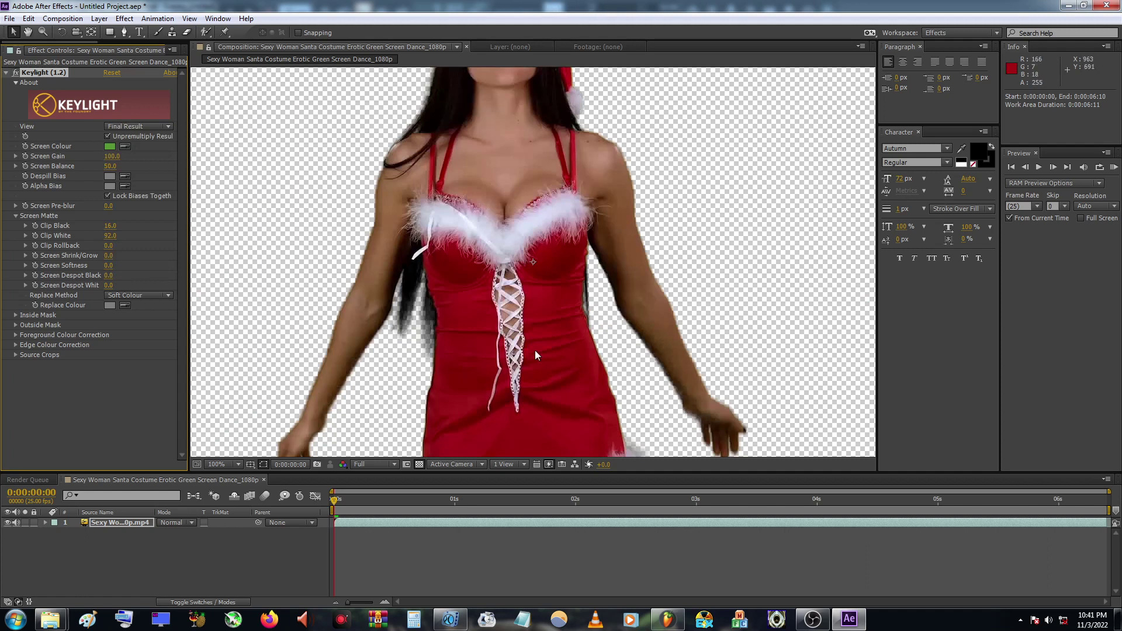
scroll(536, 354, "down", 1)
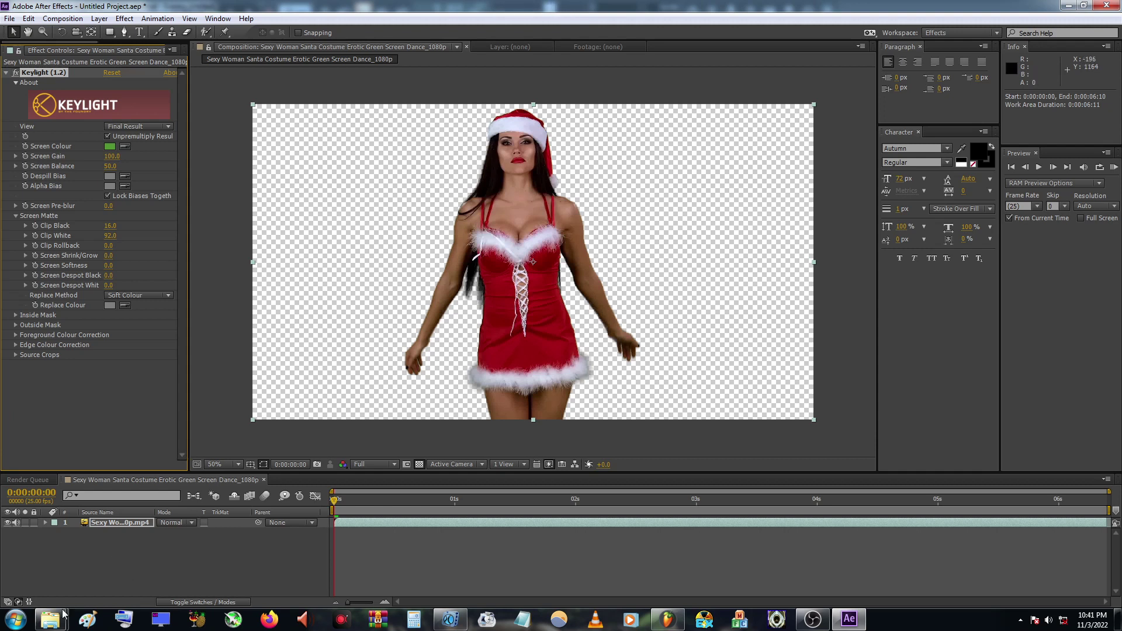
Step: Preview 1625458-industry-wallpaper.jpg from the key wall folder and drag it into After Effects
mouse_move(51, 618)
left_click(178, 577)
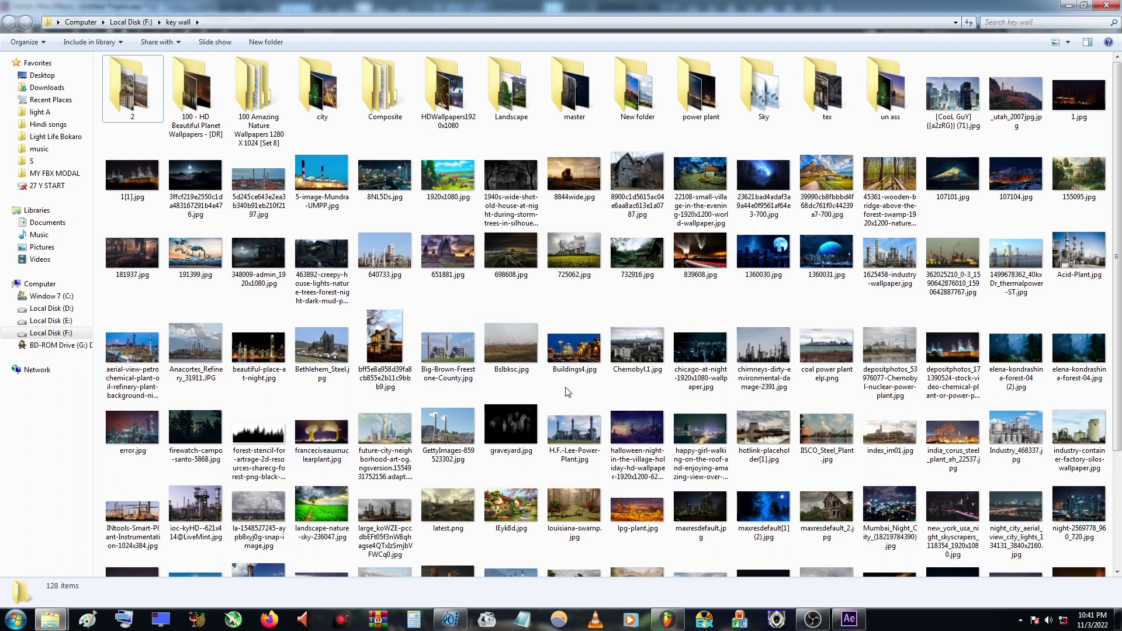
mouse_move(897, 260)
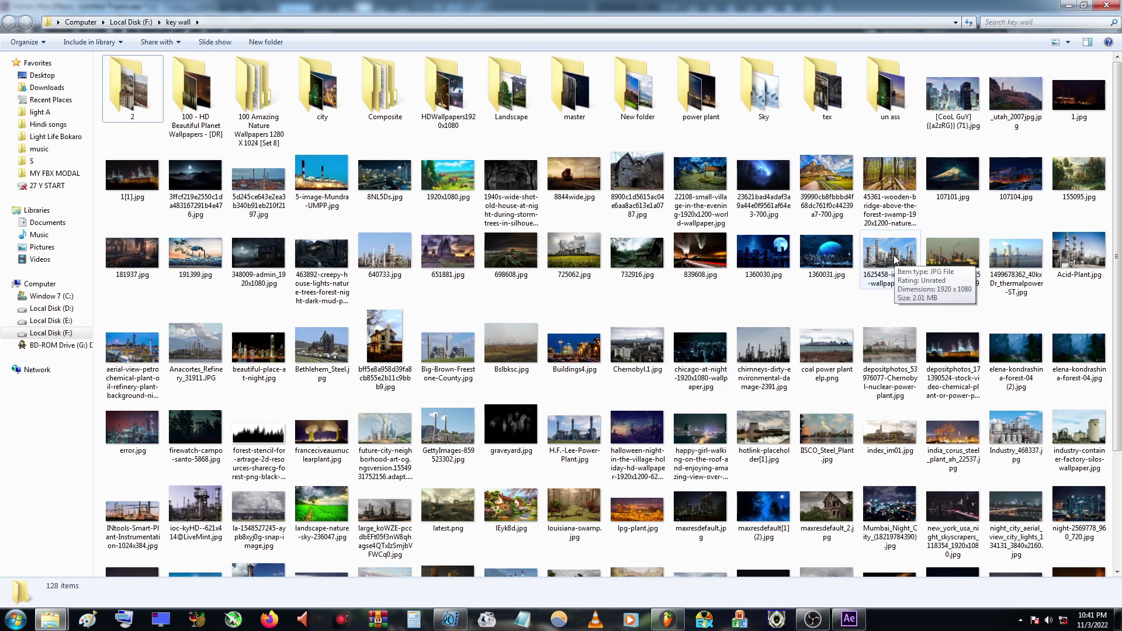
left_click(897, 260)
double_click(896, 259)
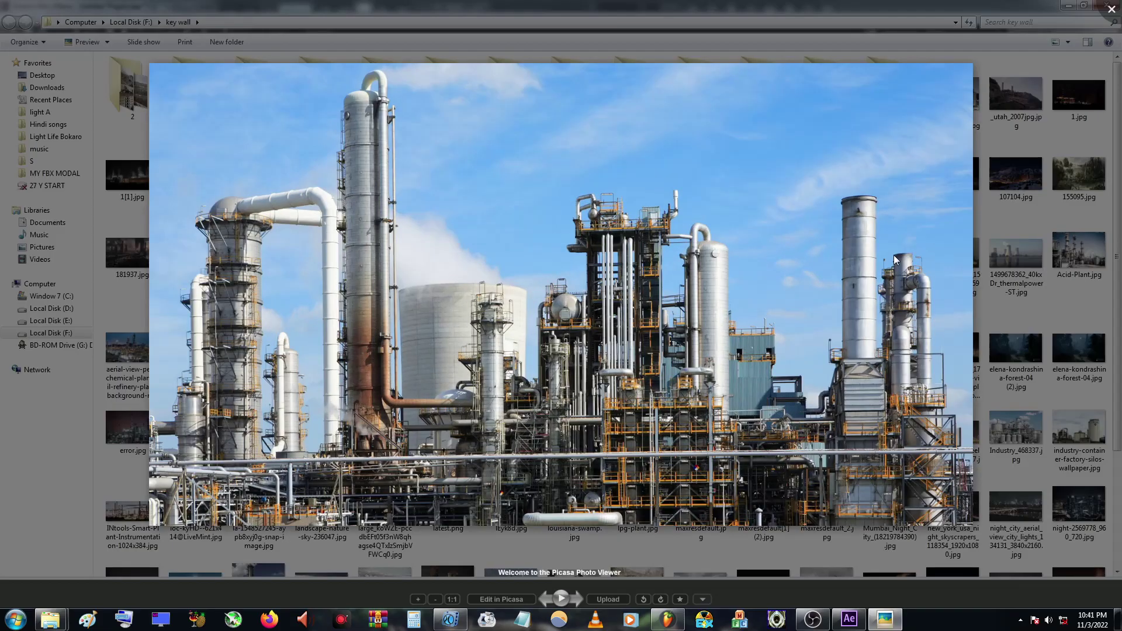
left_click(1039, 114)
left_click_drag(897, 260, 205, 547)
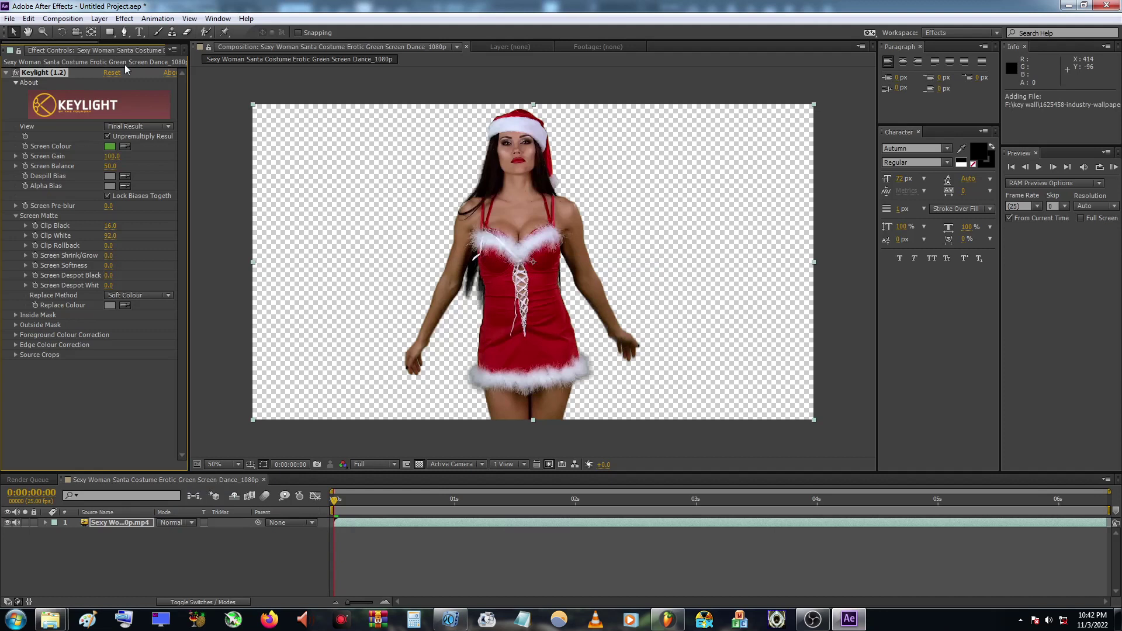
Step: Select 1625458-industry-wallpaper.jpg in the Project panel and open it in the Footage viewer
left_click(152, 53)
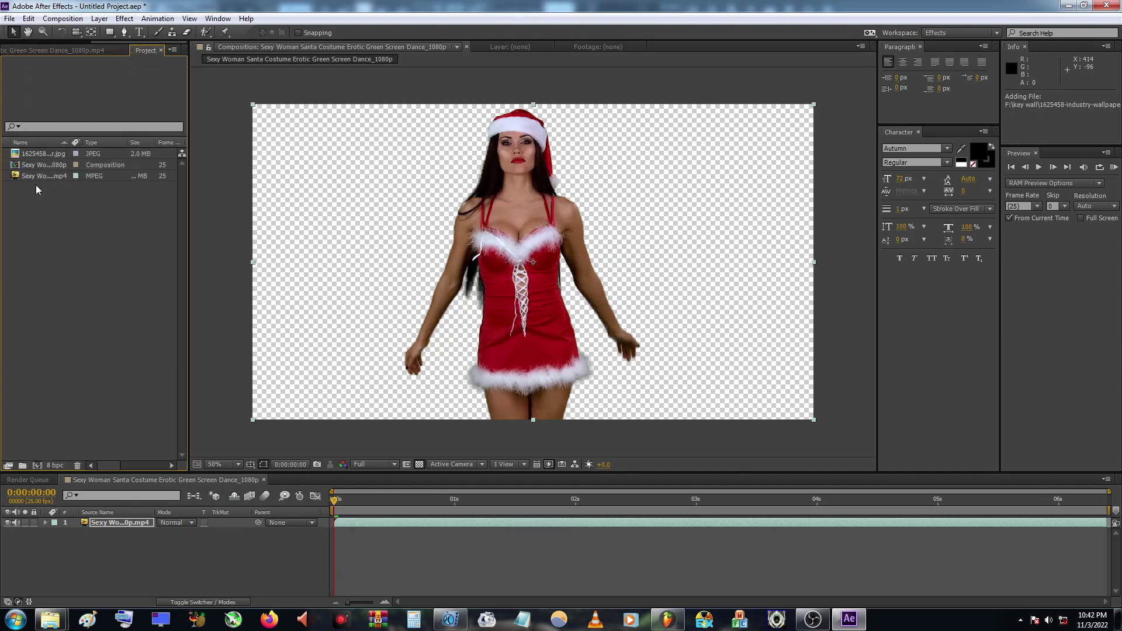
left_click(29, 154)
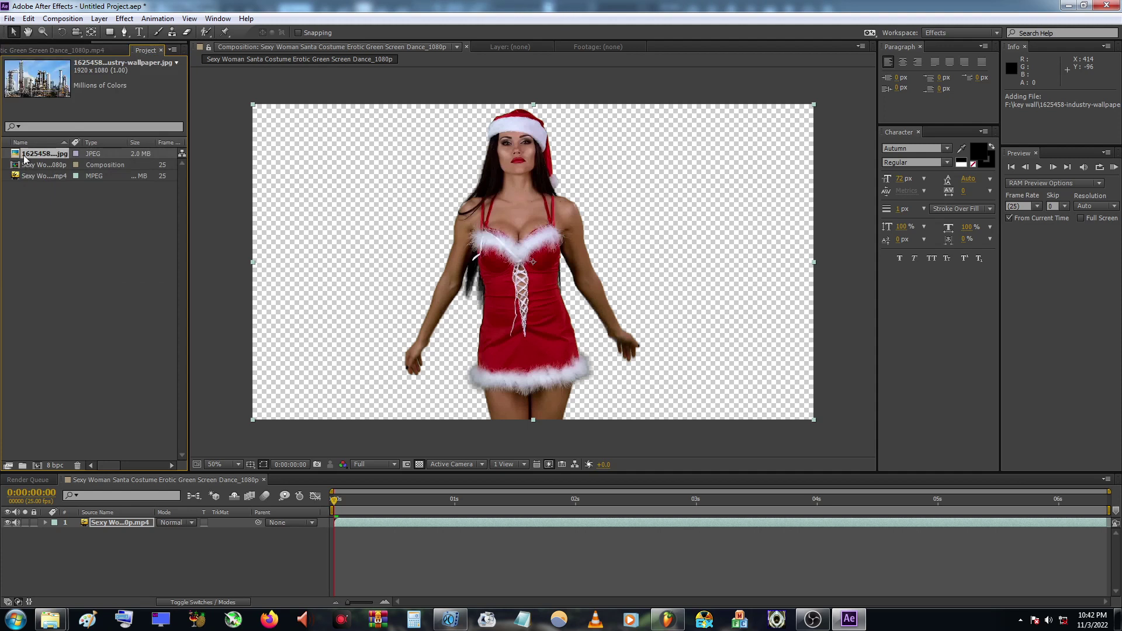
double_click(24, 156)
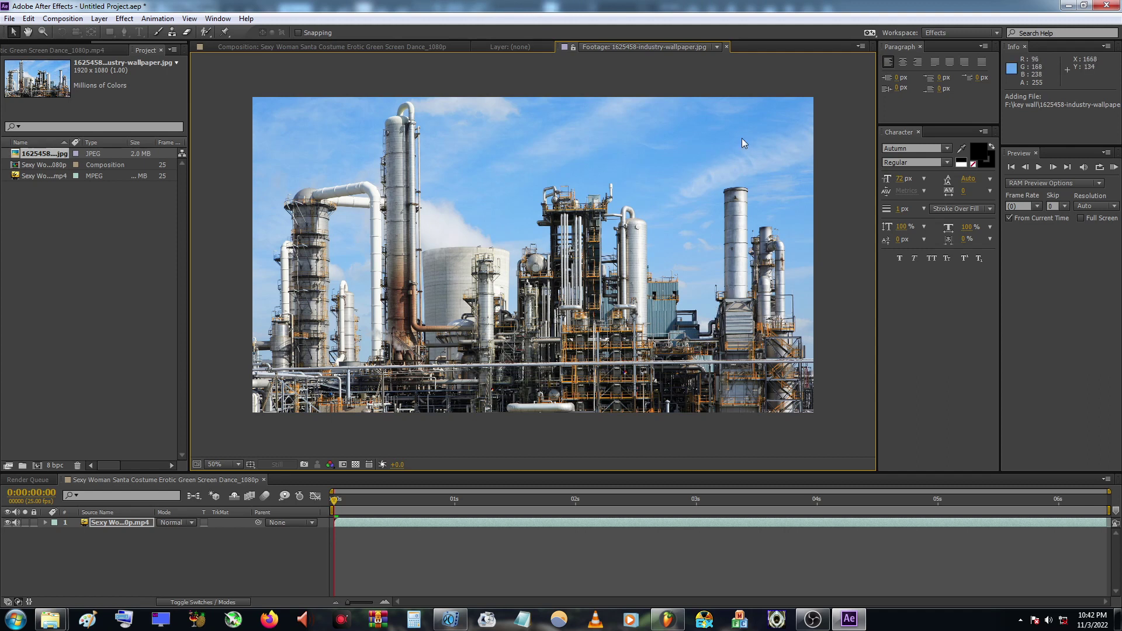
Step: Place the industry wallpaper as layer 2 beneath the keyed dancer
left_click_drag(17, 158, 163, 542)
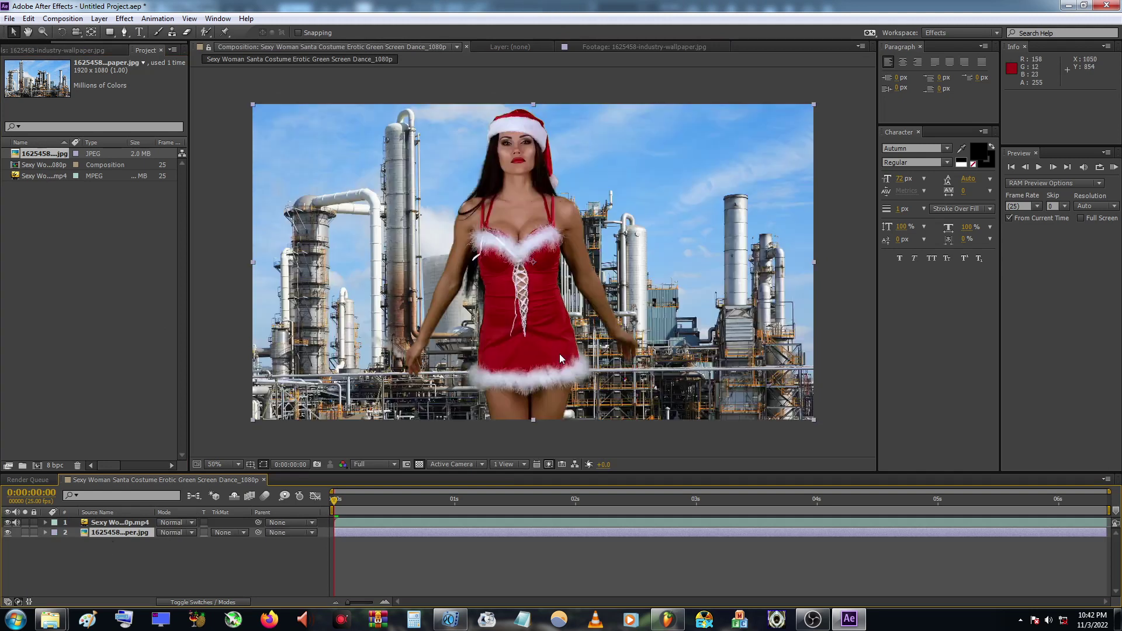
right_click(135, 534)
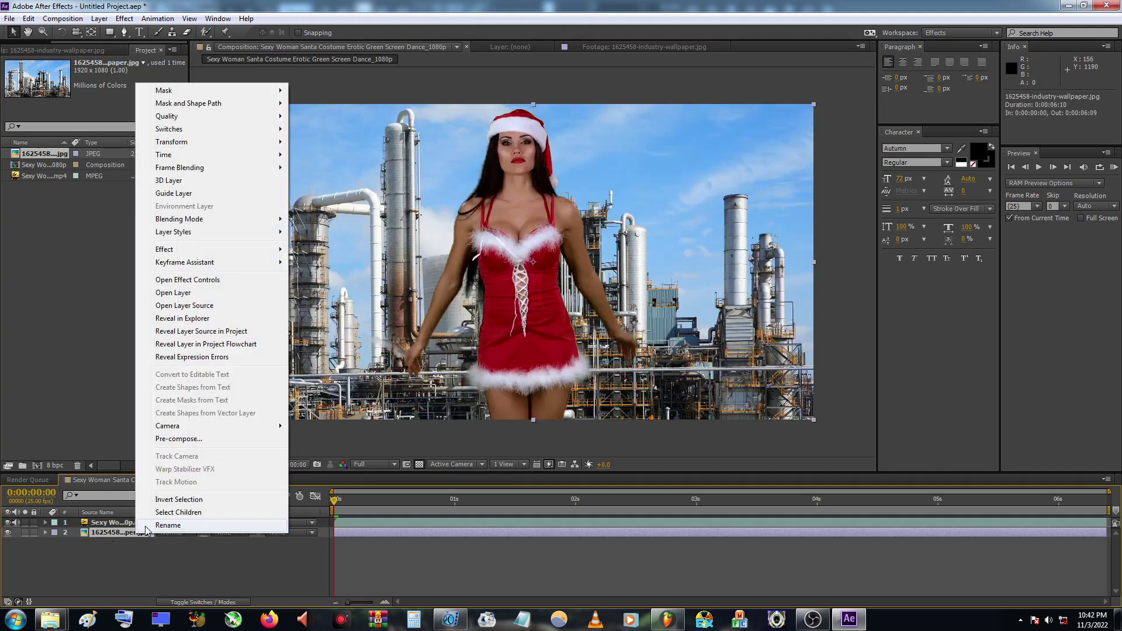
left_click(107, 226)
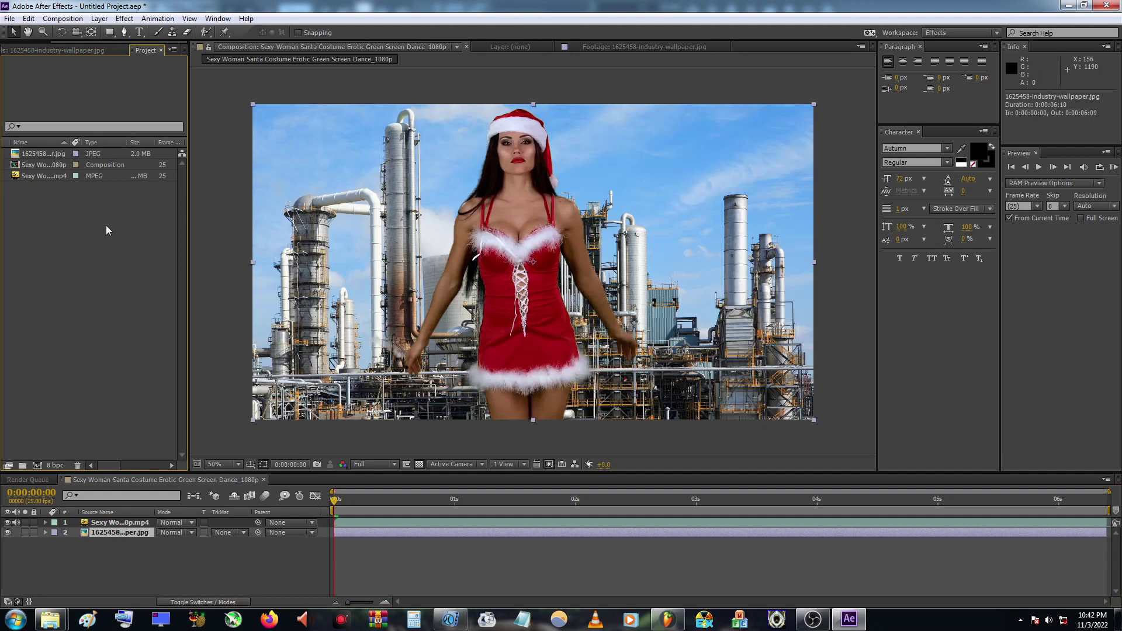
left_click(56, 154)
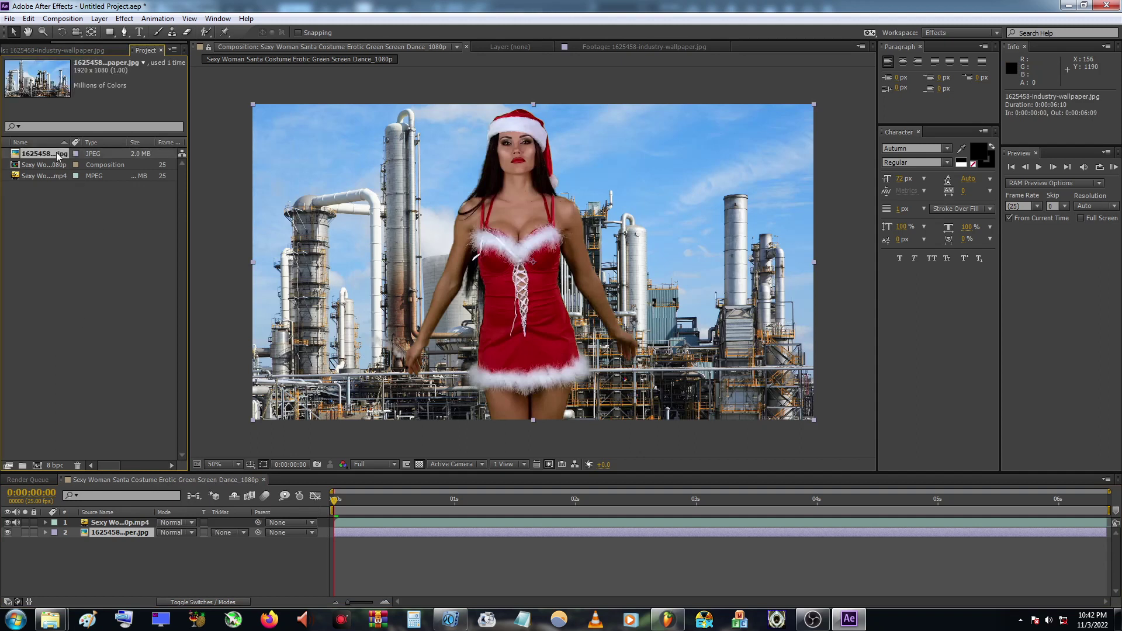
left_click(183, 565)
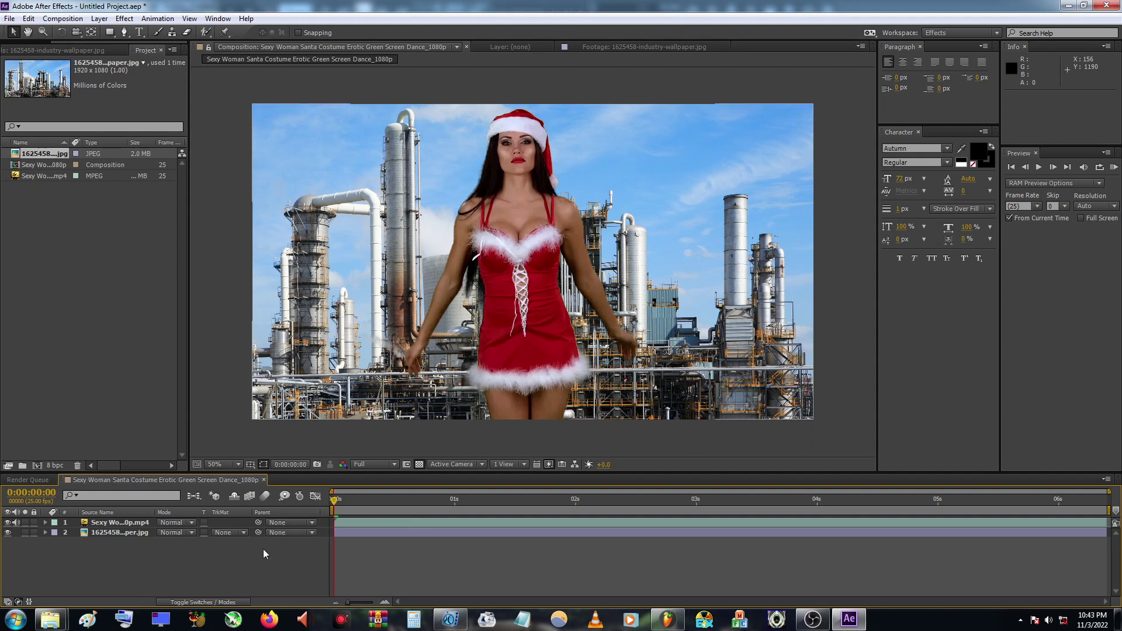
Step: At 0:00:01:02, select the wallpaper layer and check the composite at 100% and fit view
left_click(465, 499)
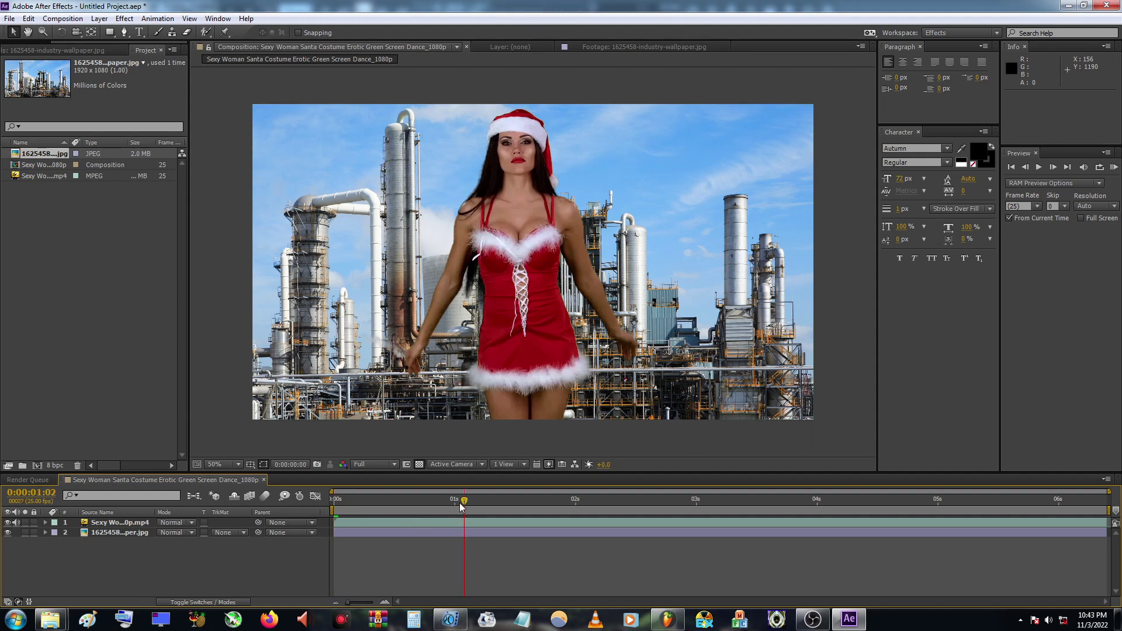
left_click(135, 532)
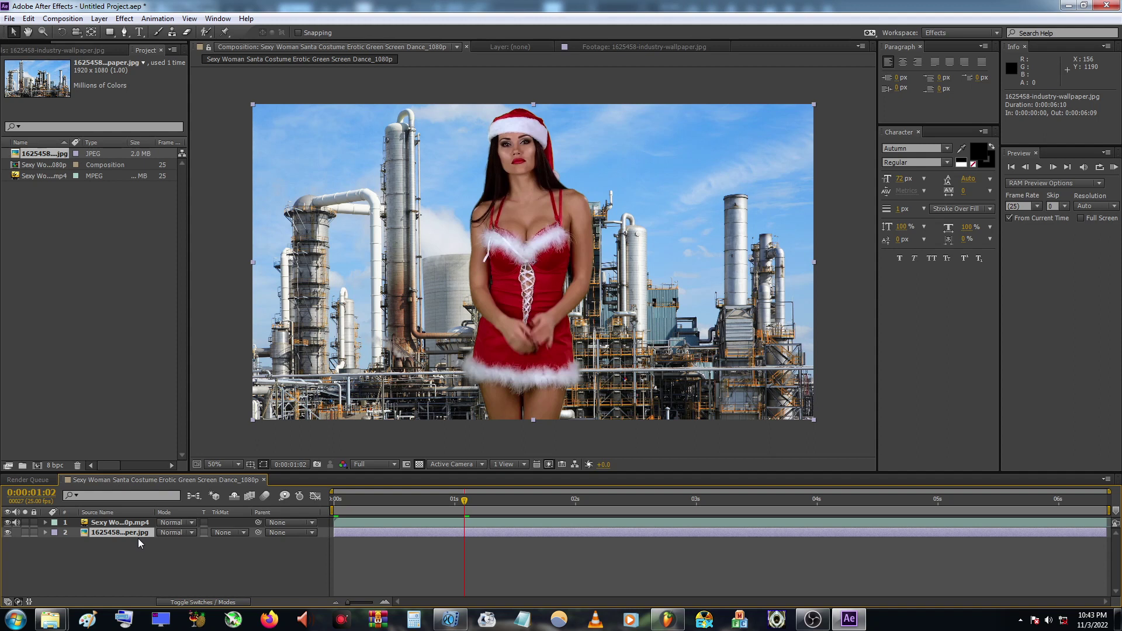
key("slash")
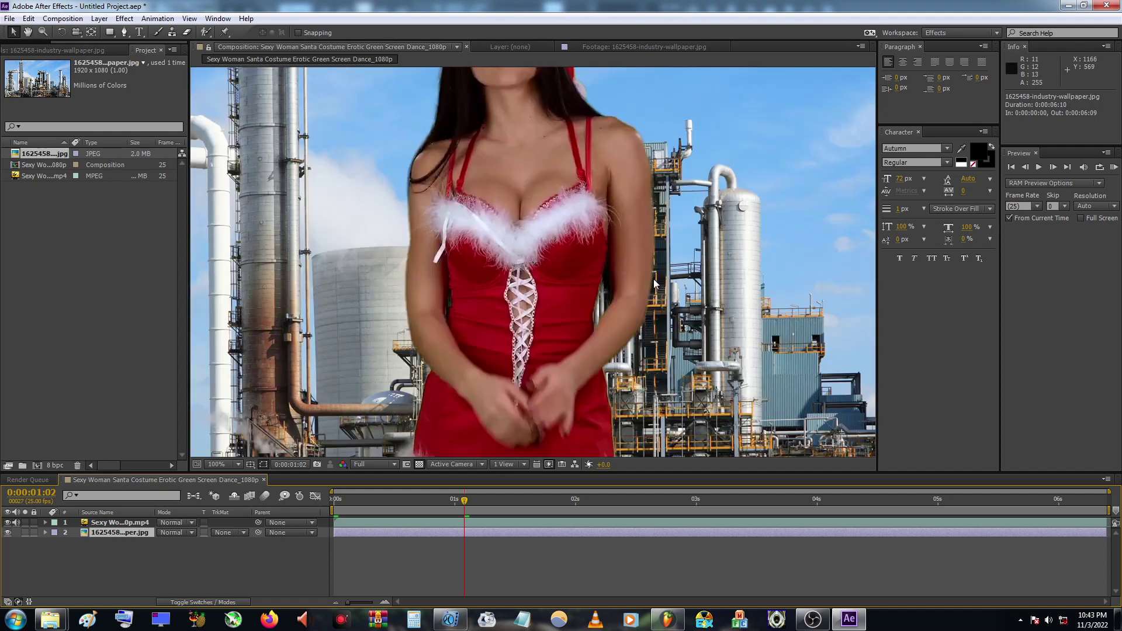
key("comma")
key("comma")
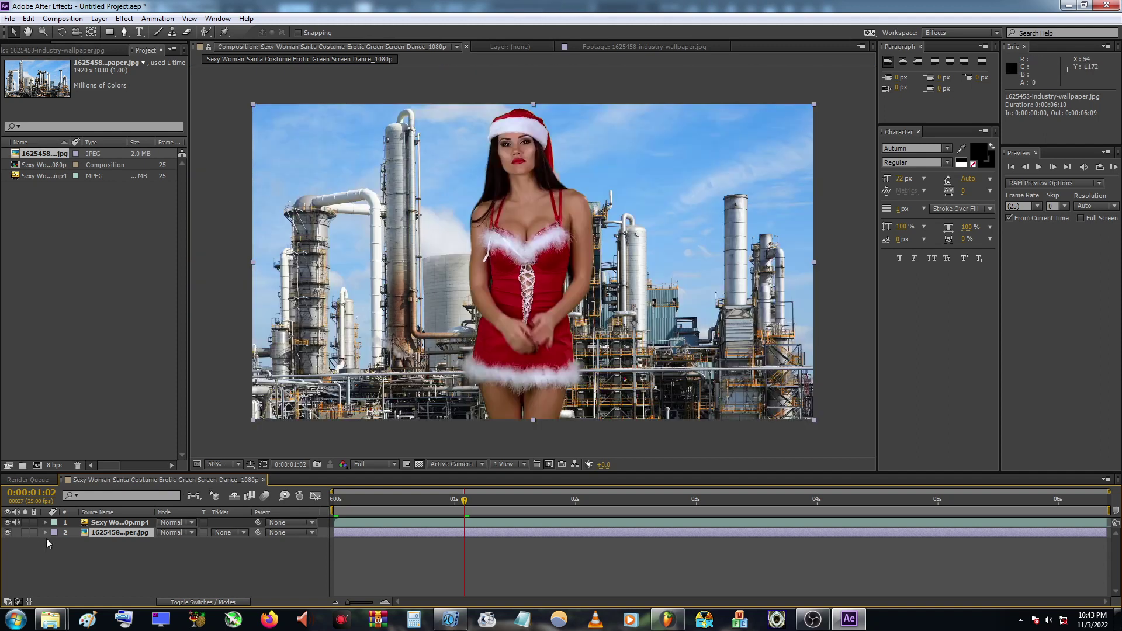
left_click(125, 18)
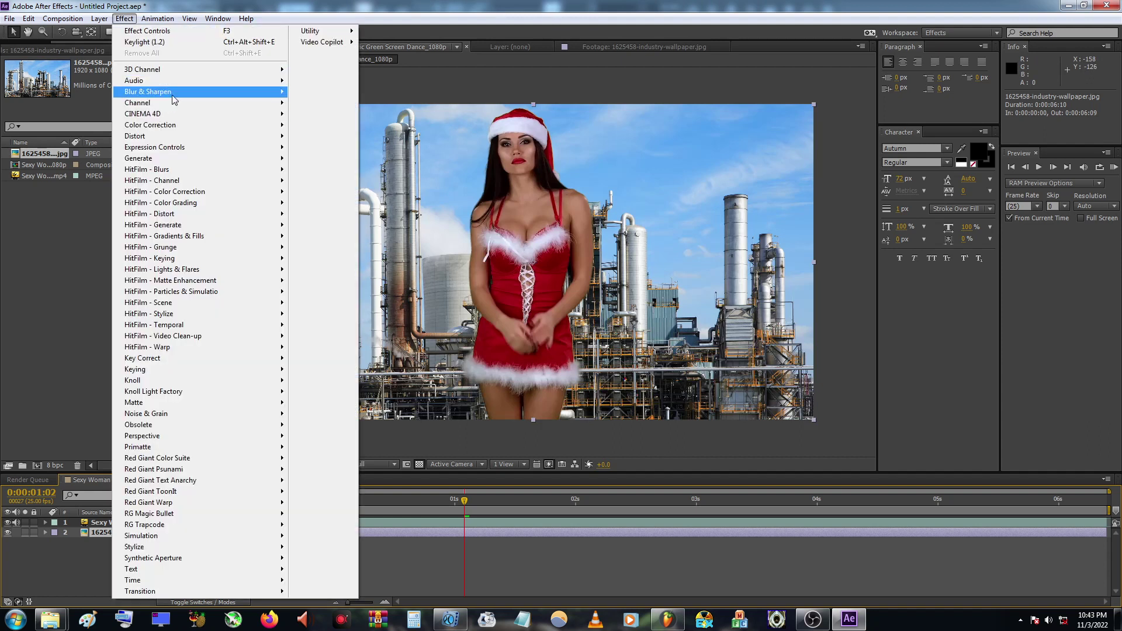
Step: Apply Camera Lens Blur (radius 5.0) to the wallpaper and enable Repeat Edge Pixels
mouse_move(221, 94)
left_click(363, 118)
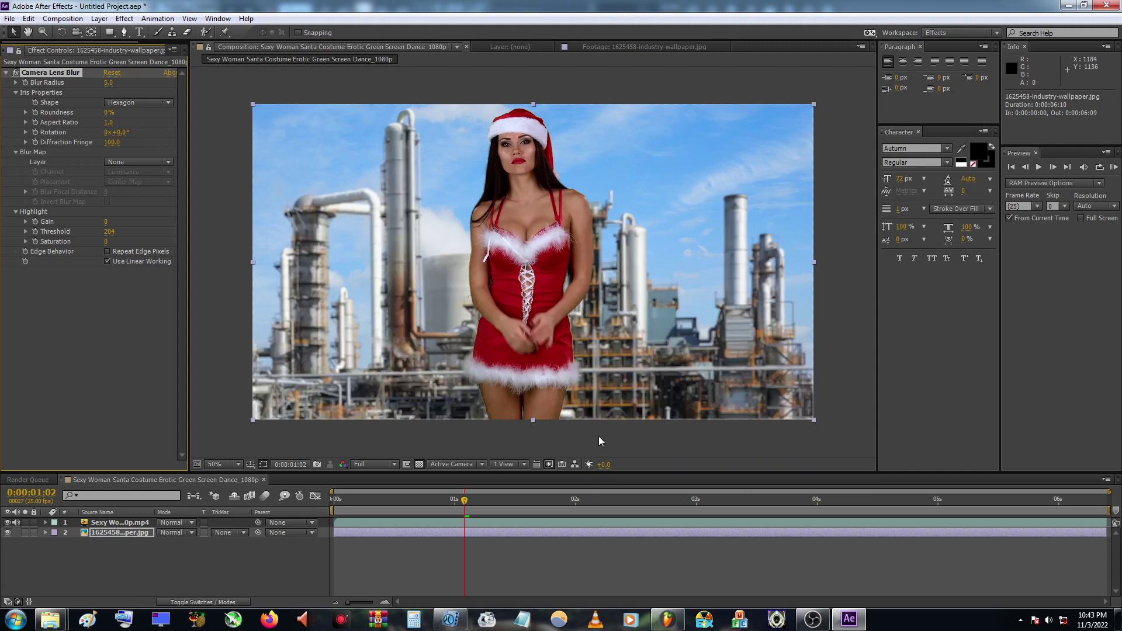
key("period")
key("period")
key("h")
left_click_drag(707, 357, 325, 190)
key("v")
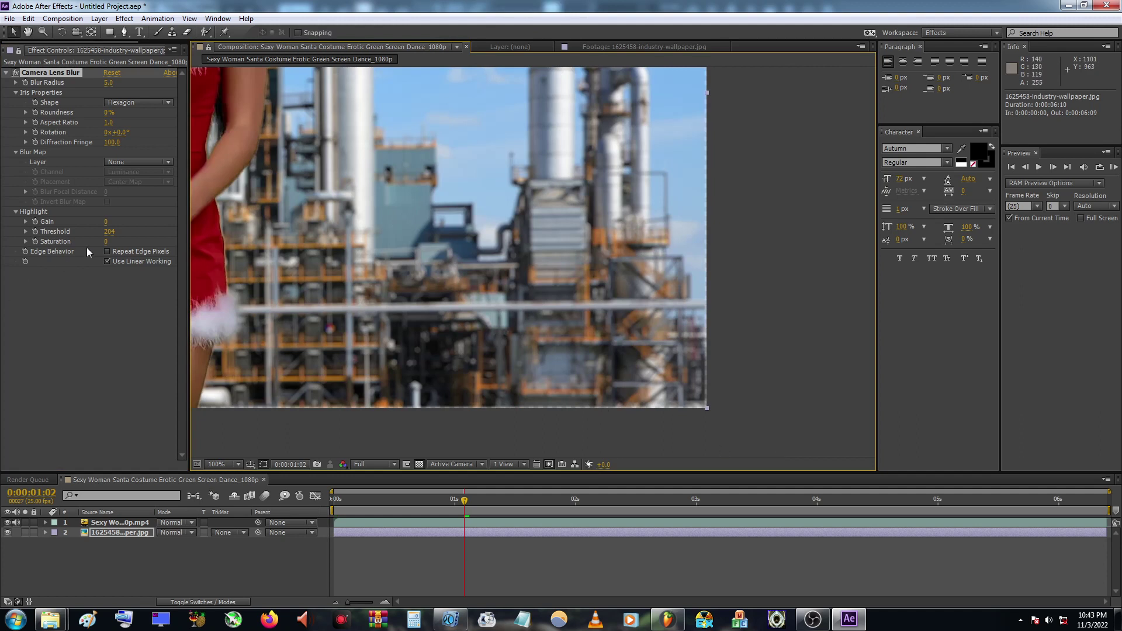
left_click(106, 252)
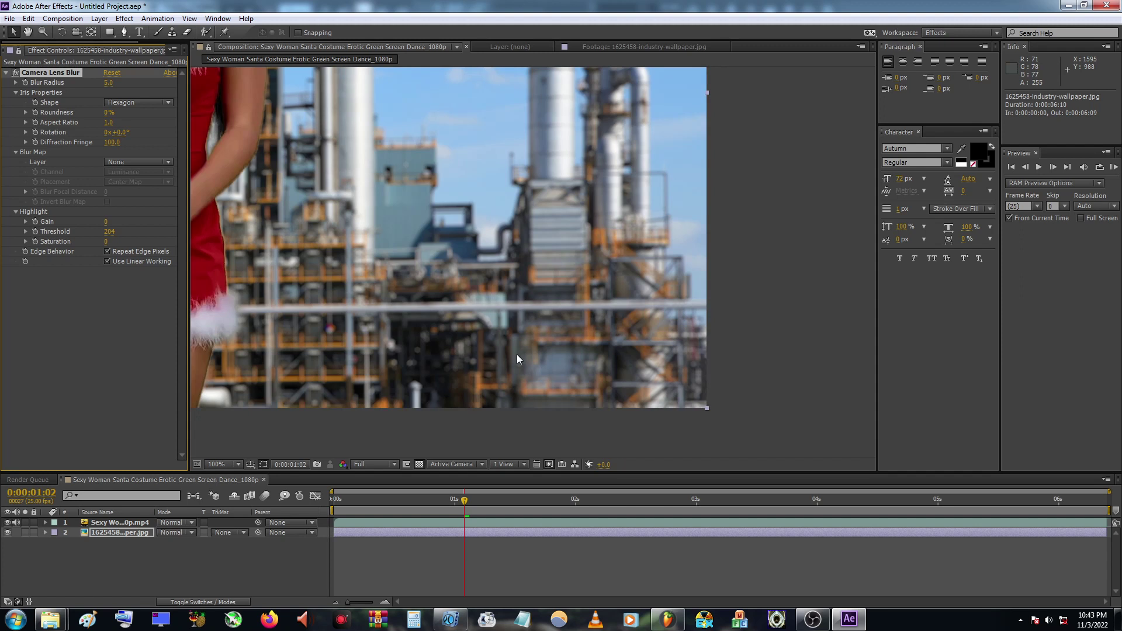
Step: Compare the blurred background at 100% against the full-frame view
key("comma")
left_click_drag(438, 240, 637, 346)
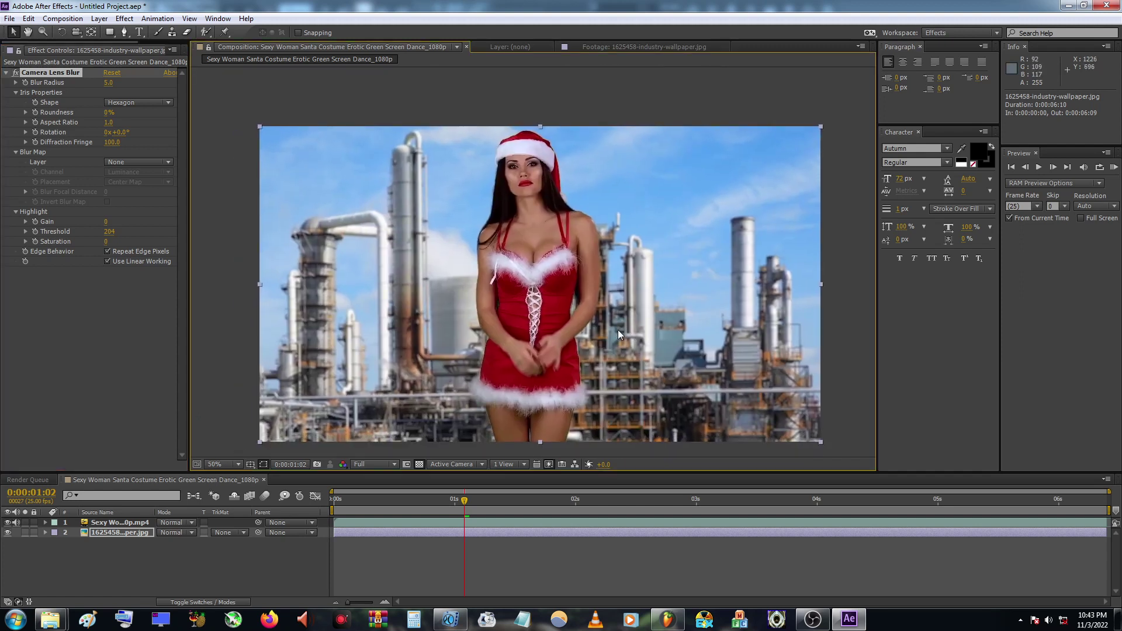
key("period")
key("comma")
key("period")
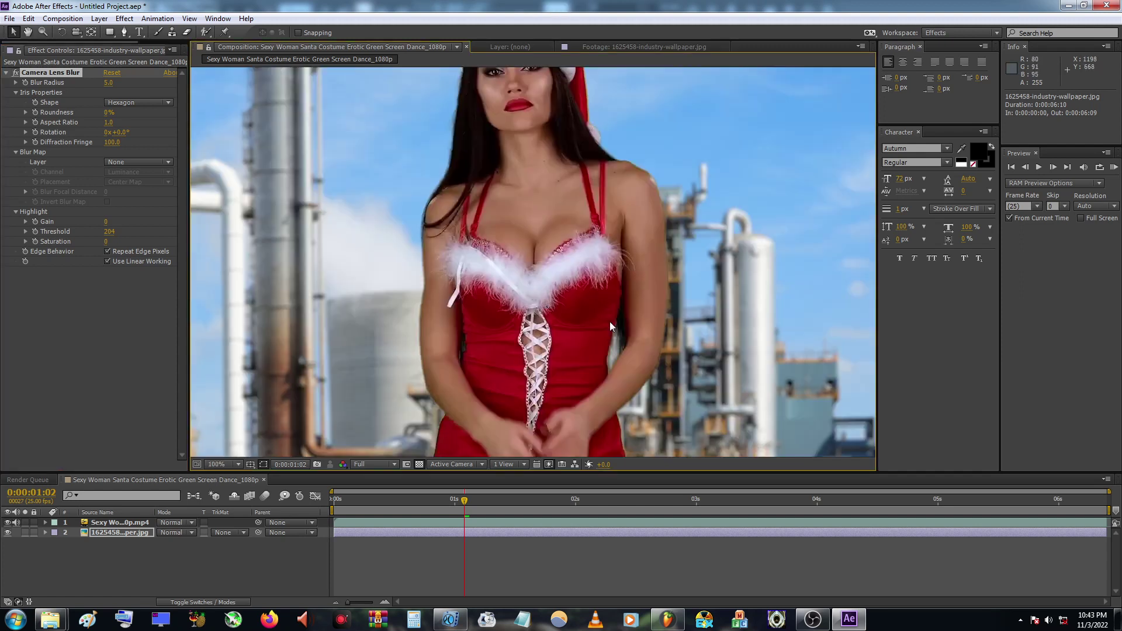
key("comma")
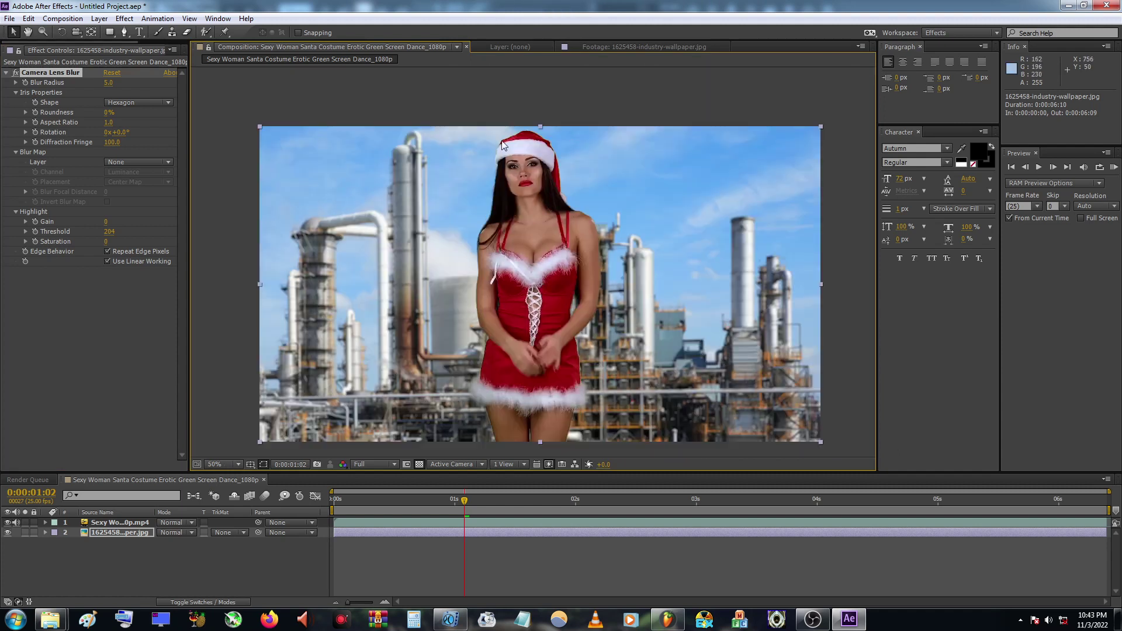
key("period")
key("comma")
Step: Add Adjustment Layer 1 at the top of the stack, keep Normal blend mode, and select it
right_click(125, 543)
mouse_move(200, 418)
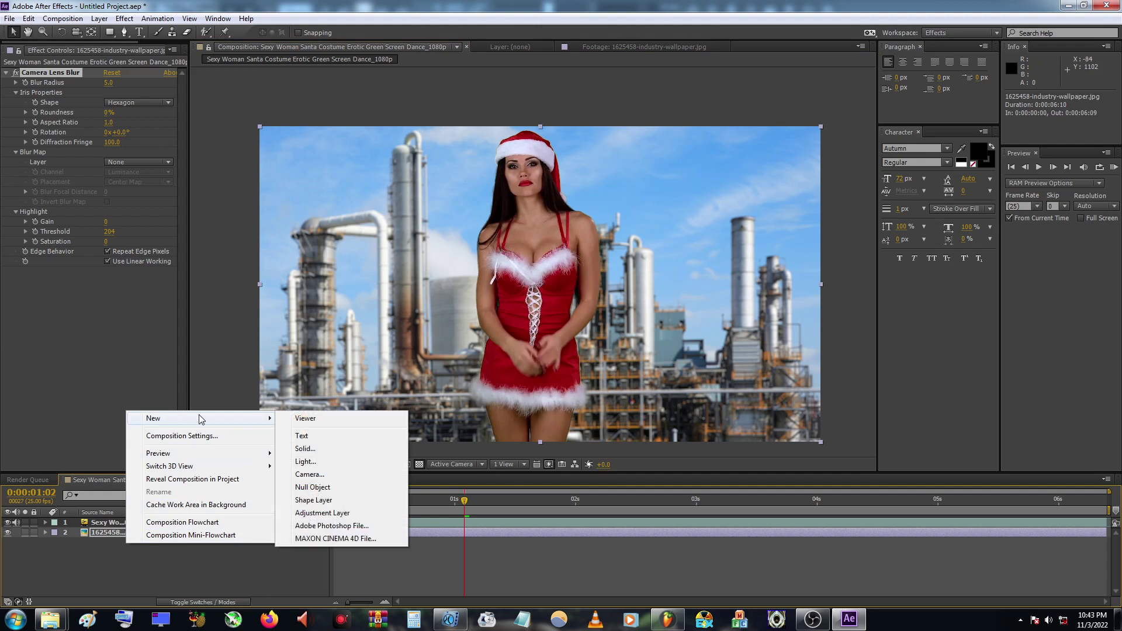
left_click(328, 513)
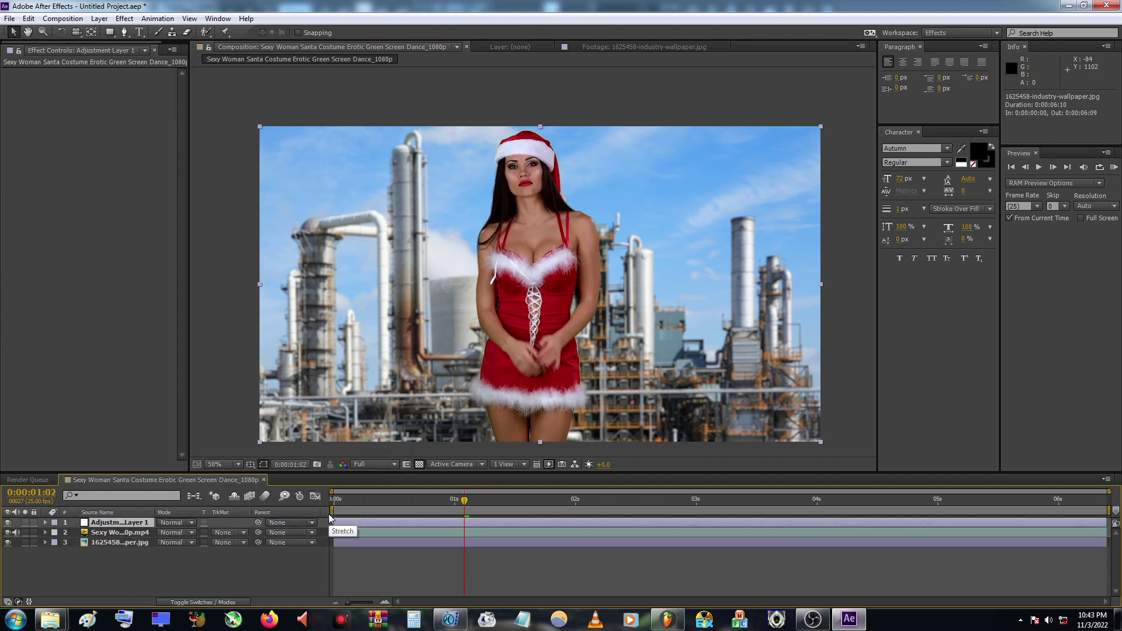
left_click(179, 525)
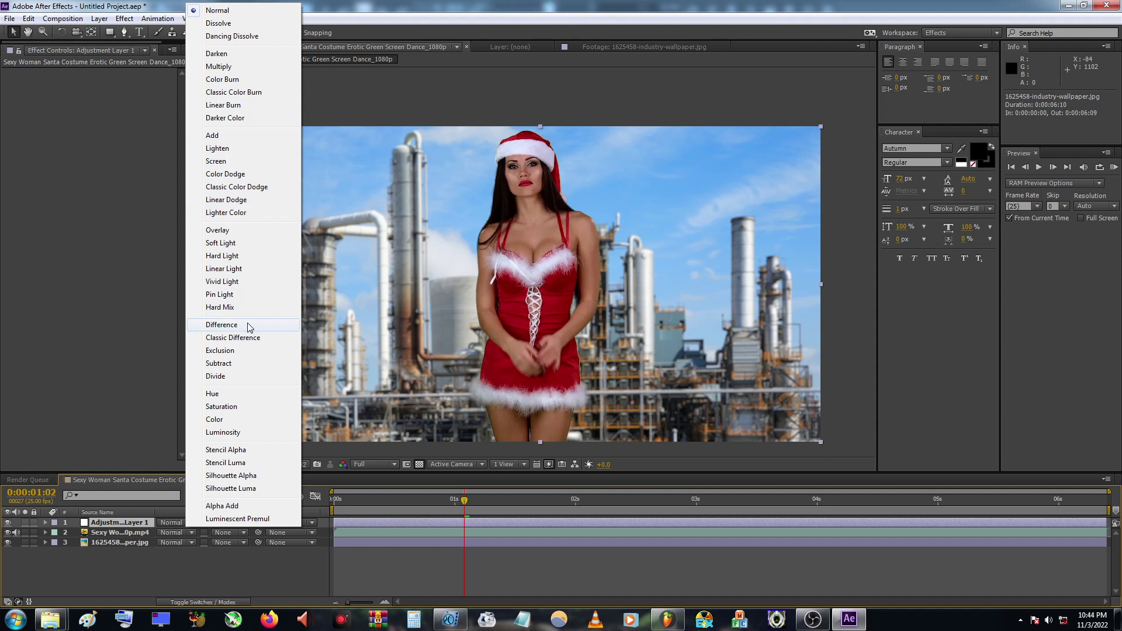
left_click(156, 559)
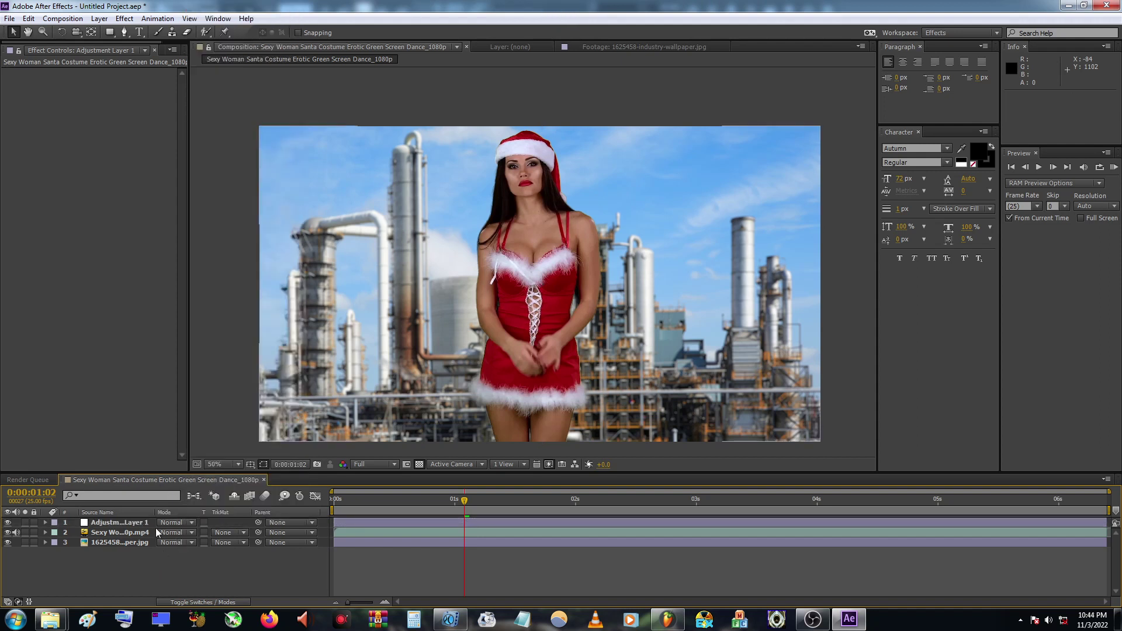
left_click(130, 523)
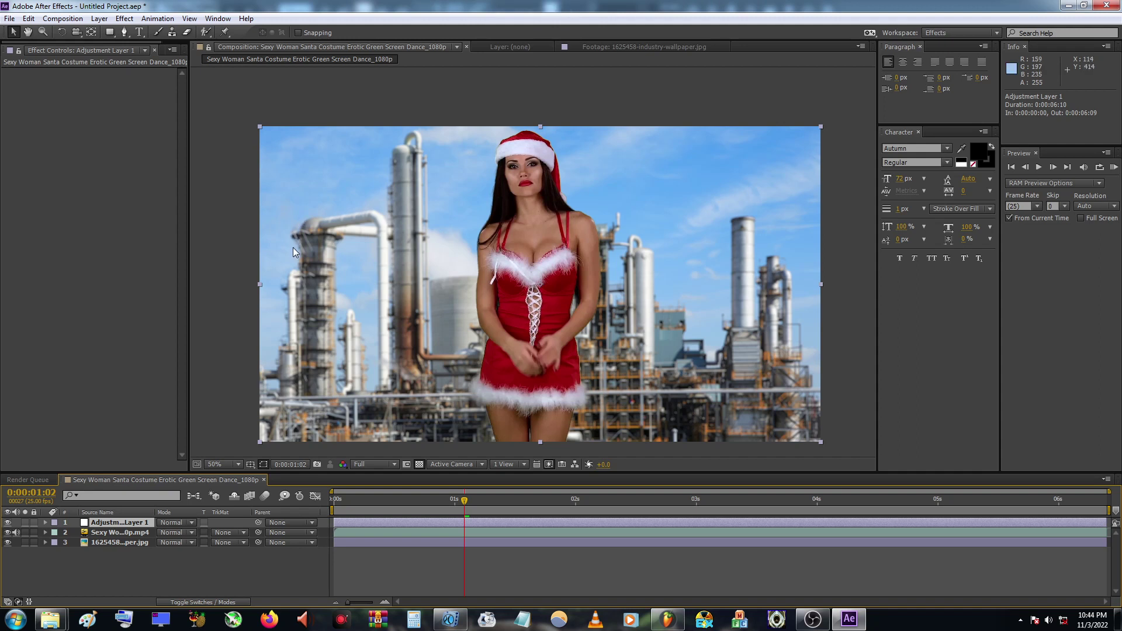
Step: Apply Red Giant Magic Bullet Mojo to Adjustment Layer 1 (Mojo 25, Mojo Tint 50)
left_click(125, 18)
mouse_move(216, 417)
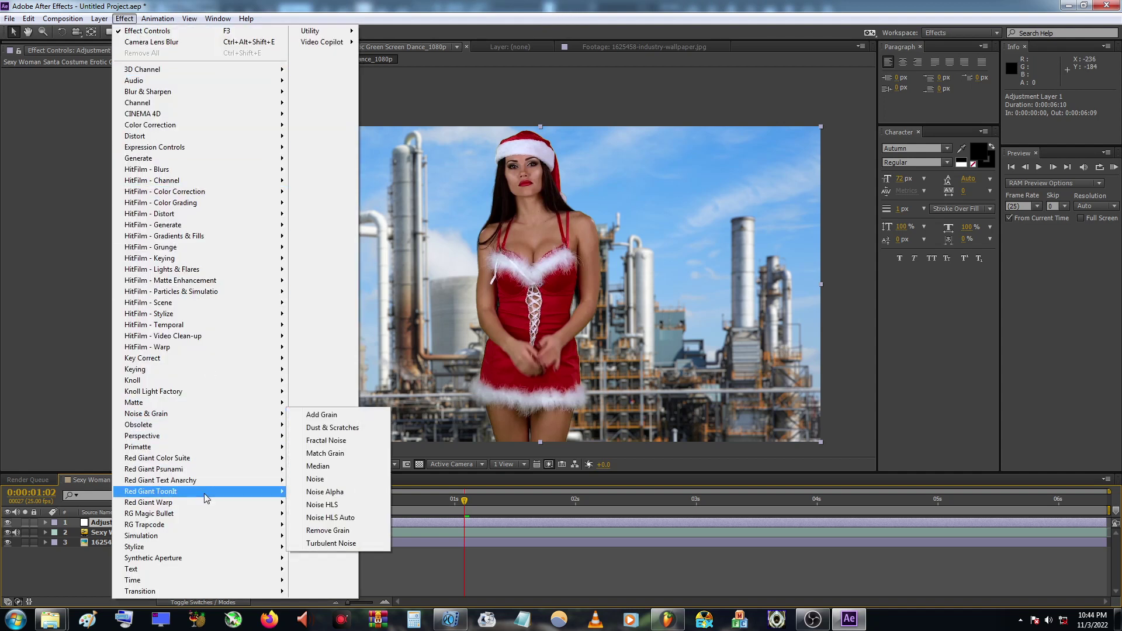
mouse_move(208, 461)
left_click(314, 472)
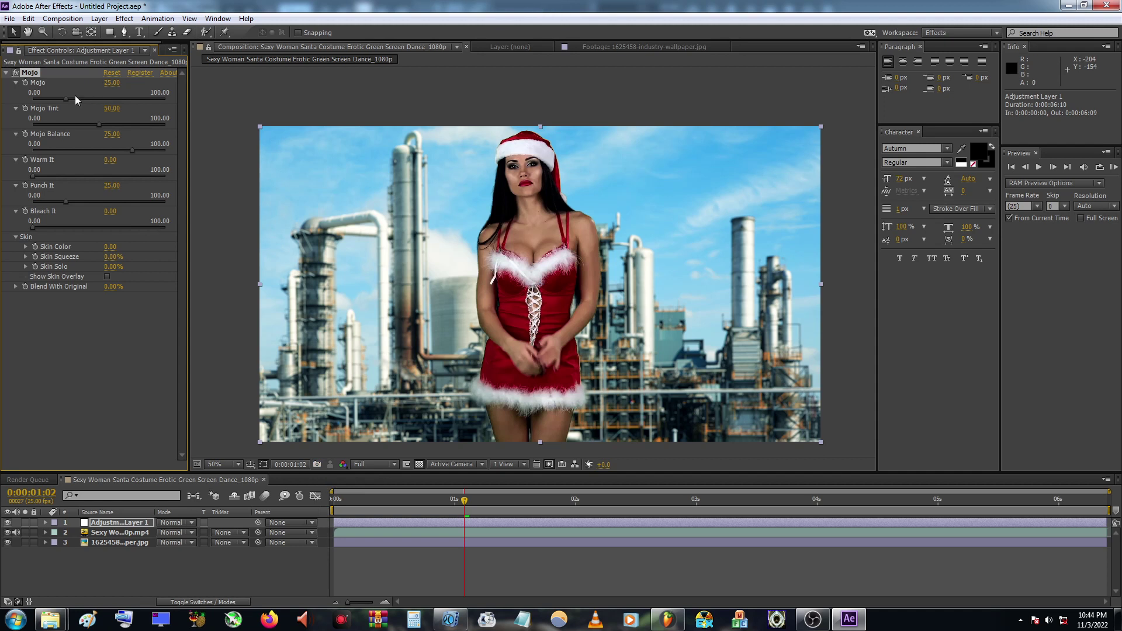
Step: Set Mojo Balance to 0, then compare the grade on and off at 100% zoom
left_click_drag(131, 148, 18, 149)
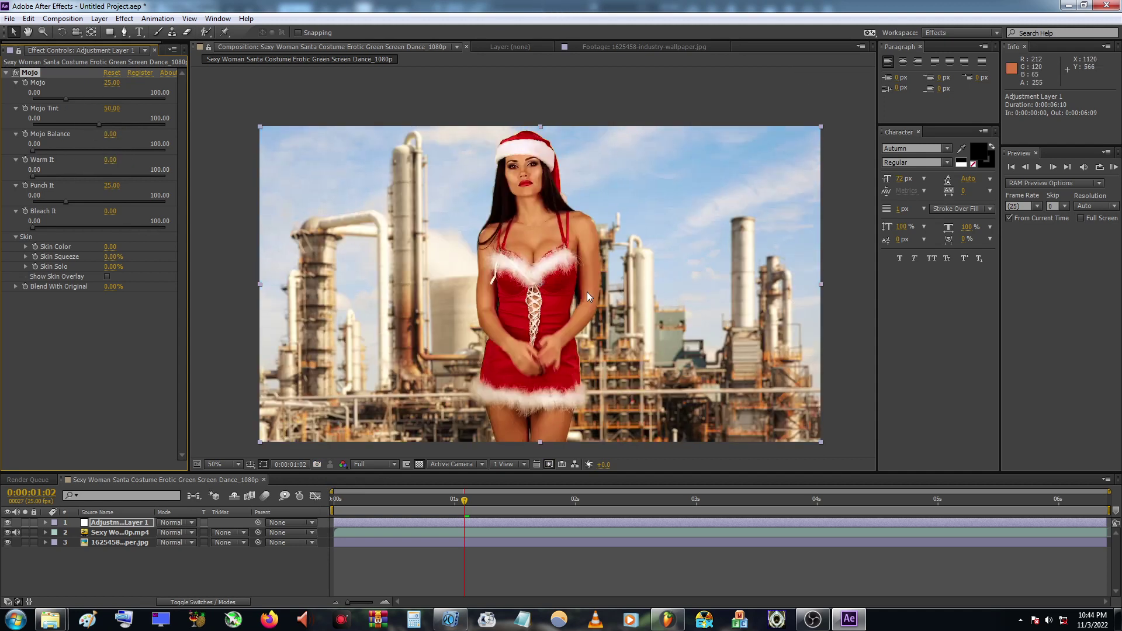
key("period")
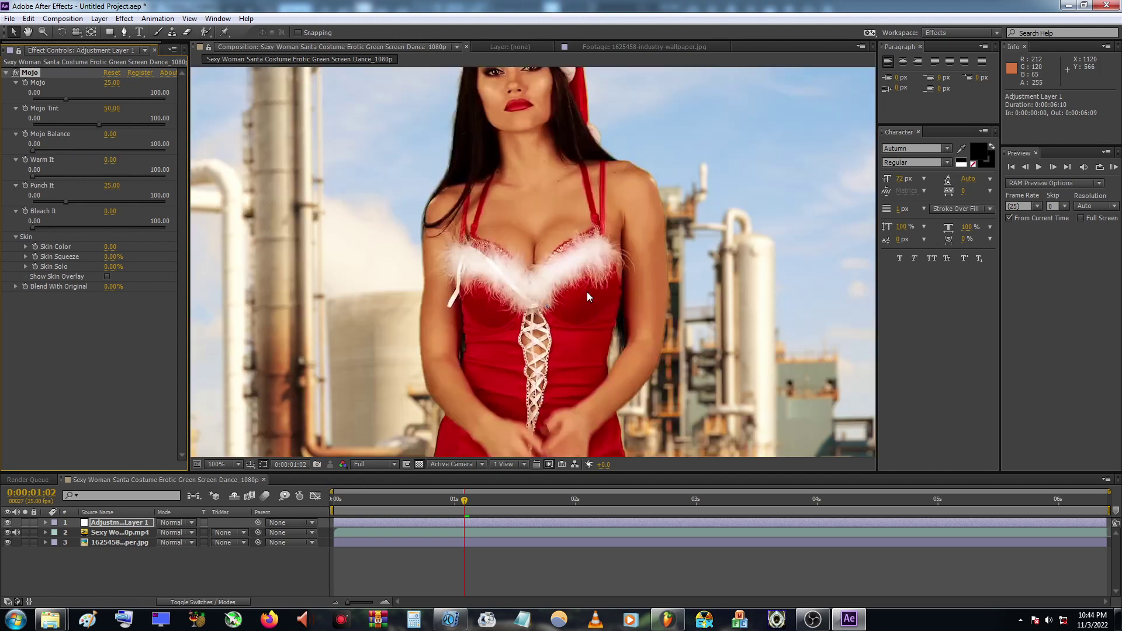
left_click_drag(521, 117, 532, 209)
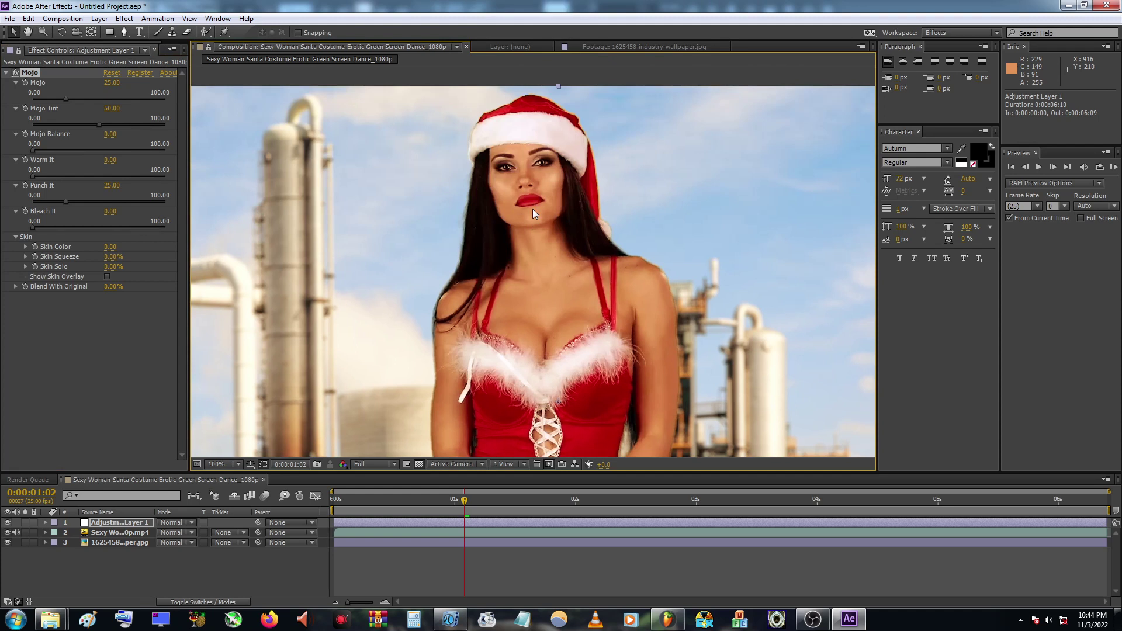
left_click(7, 523)
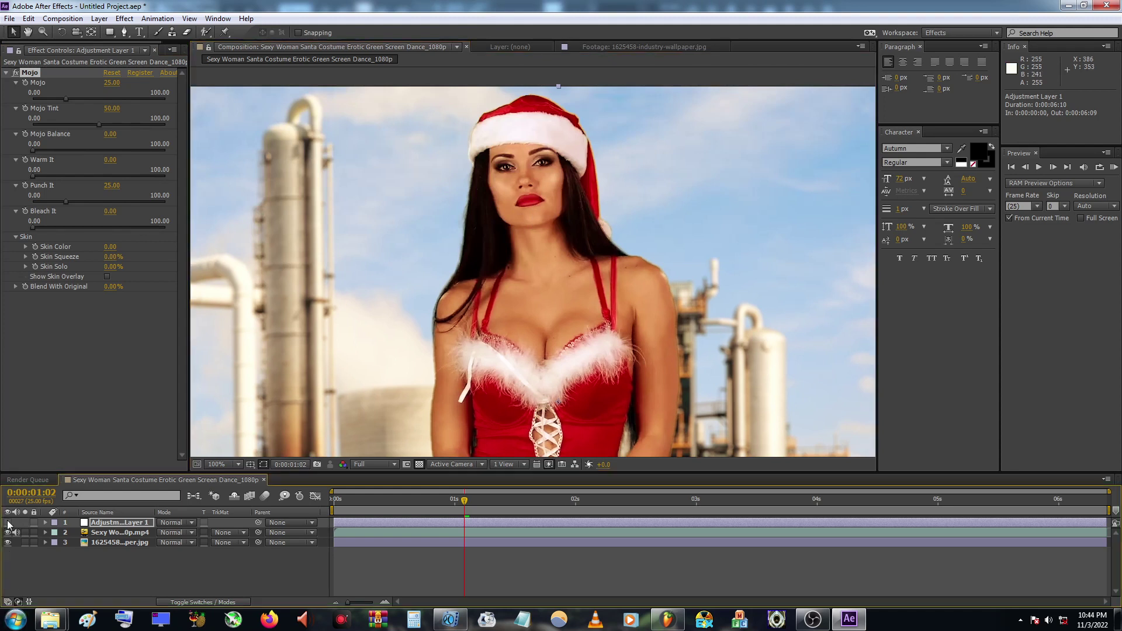
left_click(7, 522)
scroll(416, 433, "down", 1)
left_click_drag(598, 399, 606, 363)
key("v")
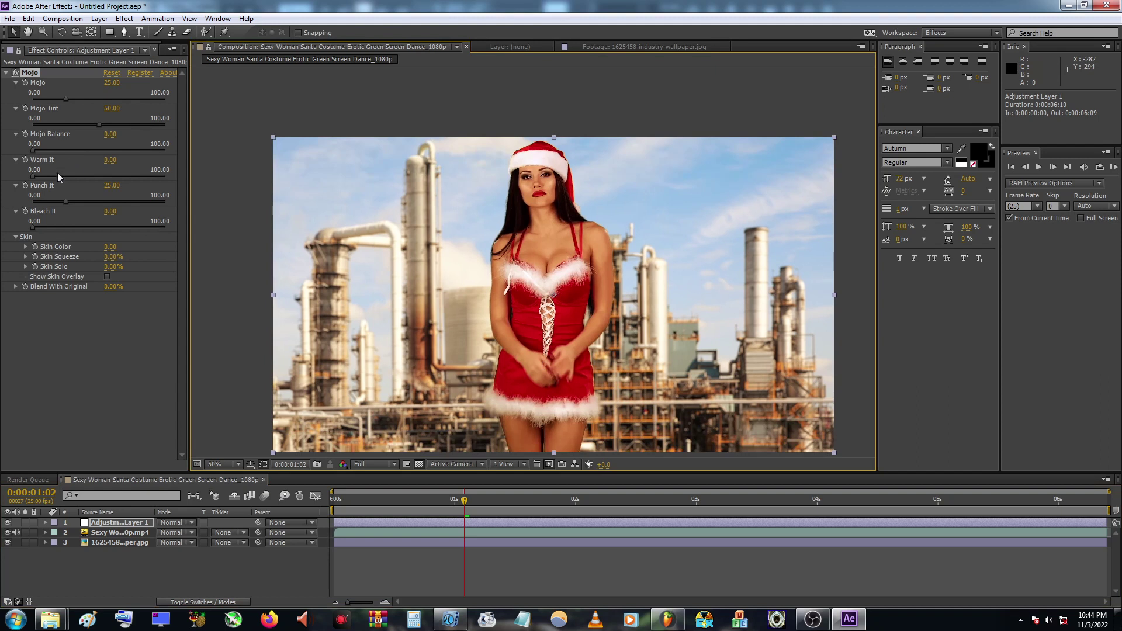
Step: Raise Mojo Warm It, inspect the warmth close up, then settle it at 25.99
left_click_drag(34, 176, 89, 176)
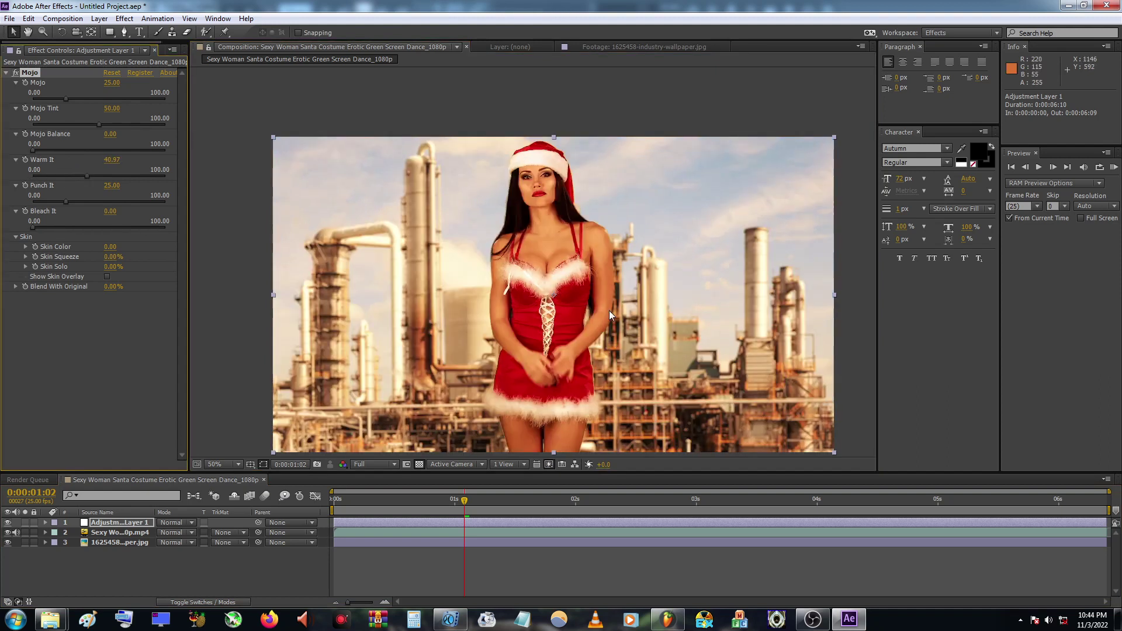
key("slash")
left_click_drag(599, 267, 601, 301)
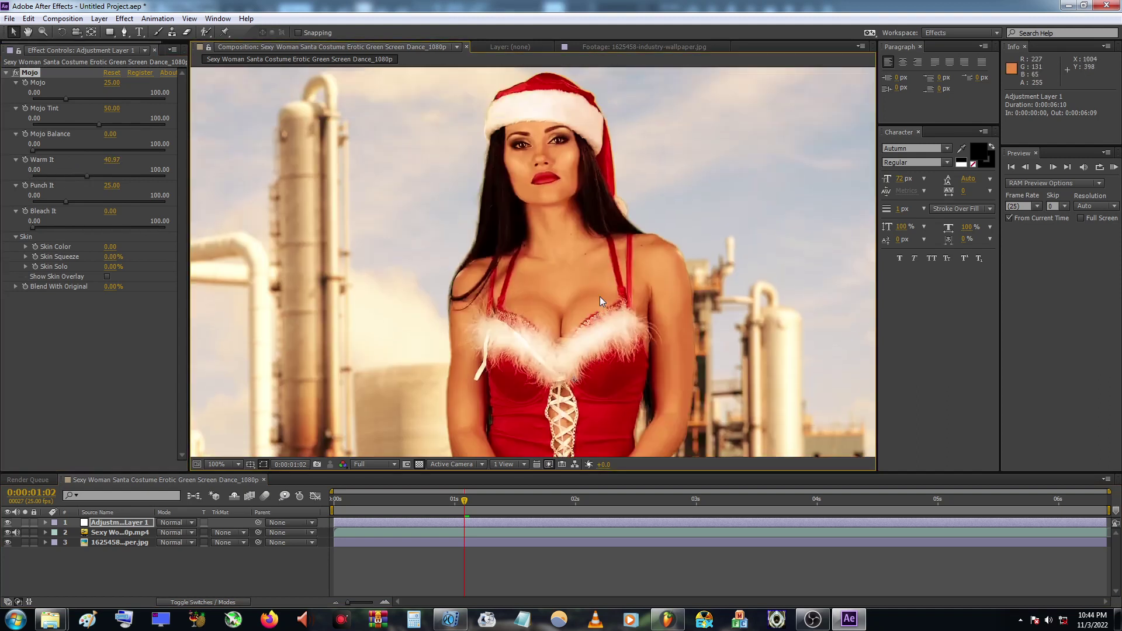
key("comma")
key("comma")
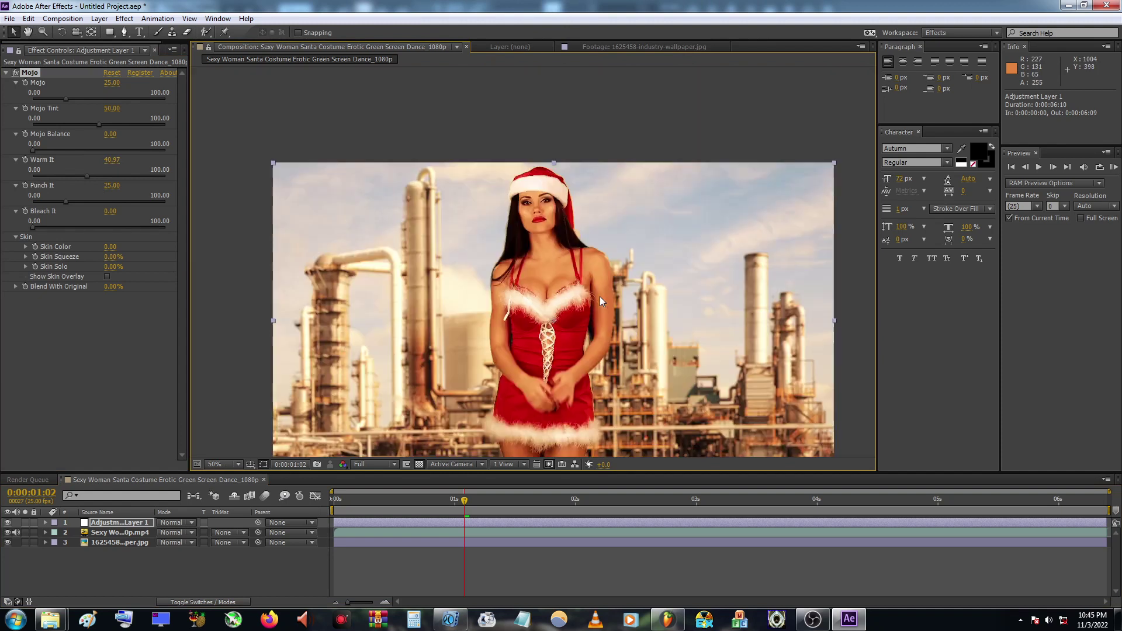
left_click_drag(85, 174, 68, 174)
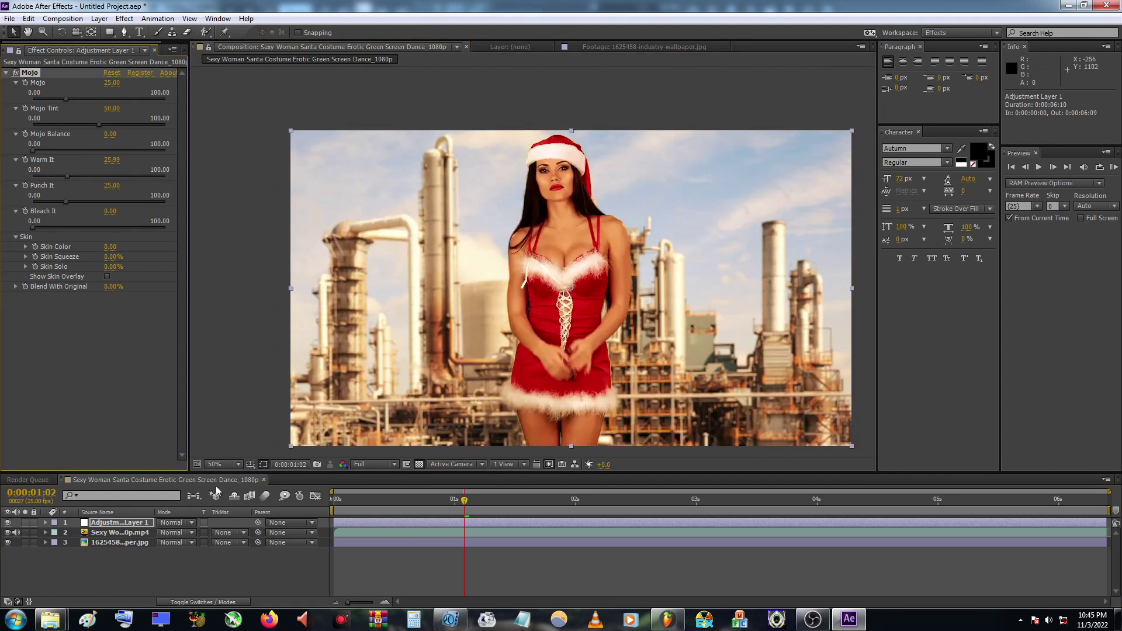
left_click(180, 524)
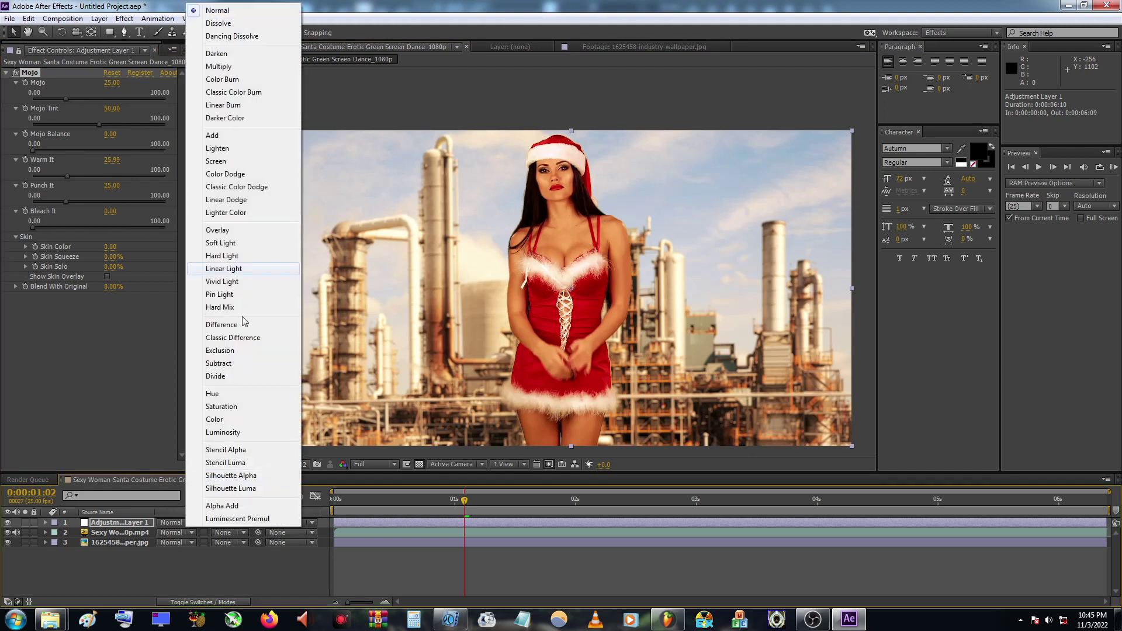
left_click(222, 65)
left_click(186, 522)
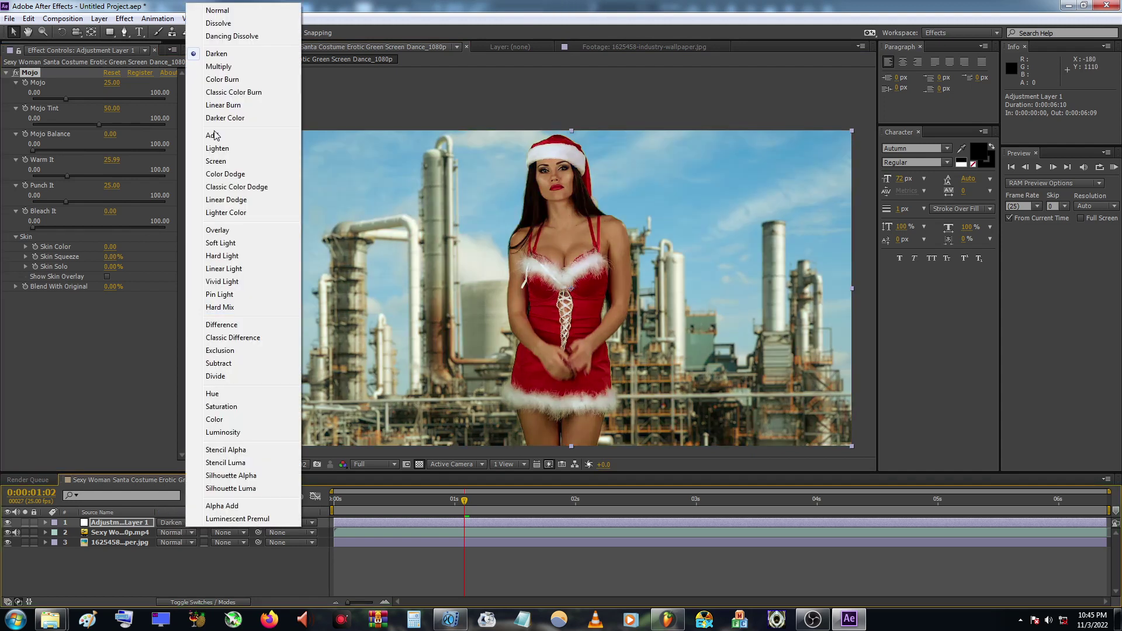
left_click(219, 65)
left_click(167, 520)
left_click(237, 136)
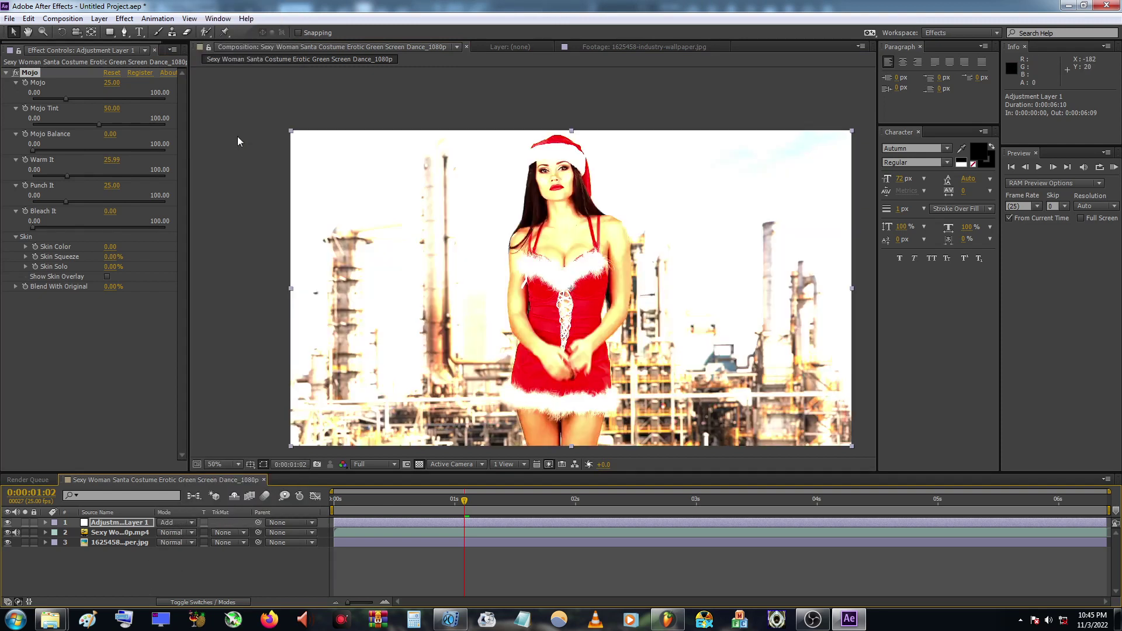
left_click(181, 524)
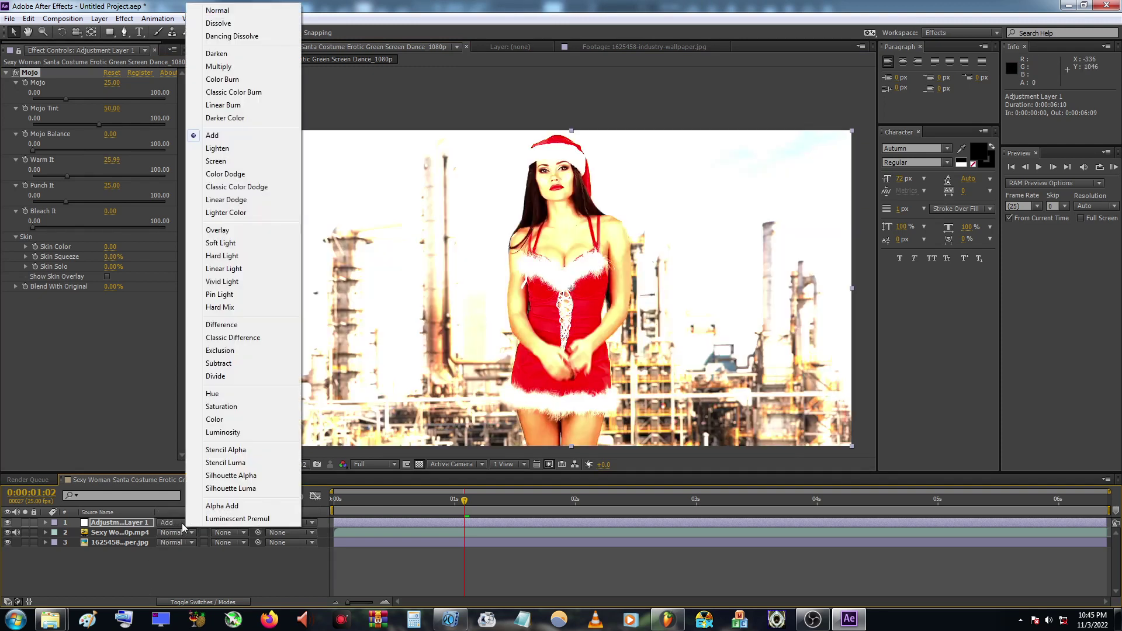
left_click(219, 228)
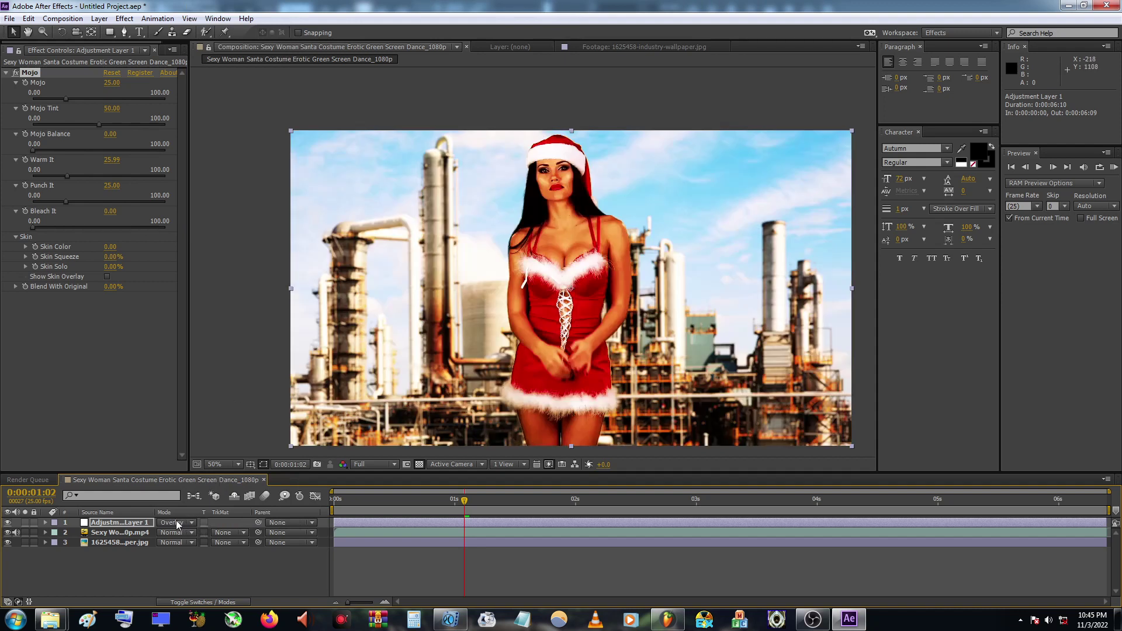
left_click(177, 521)
left_click(221, 242)
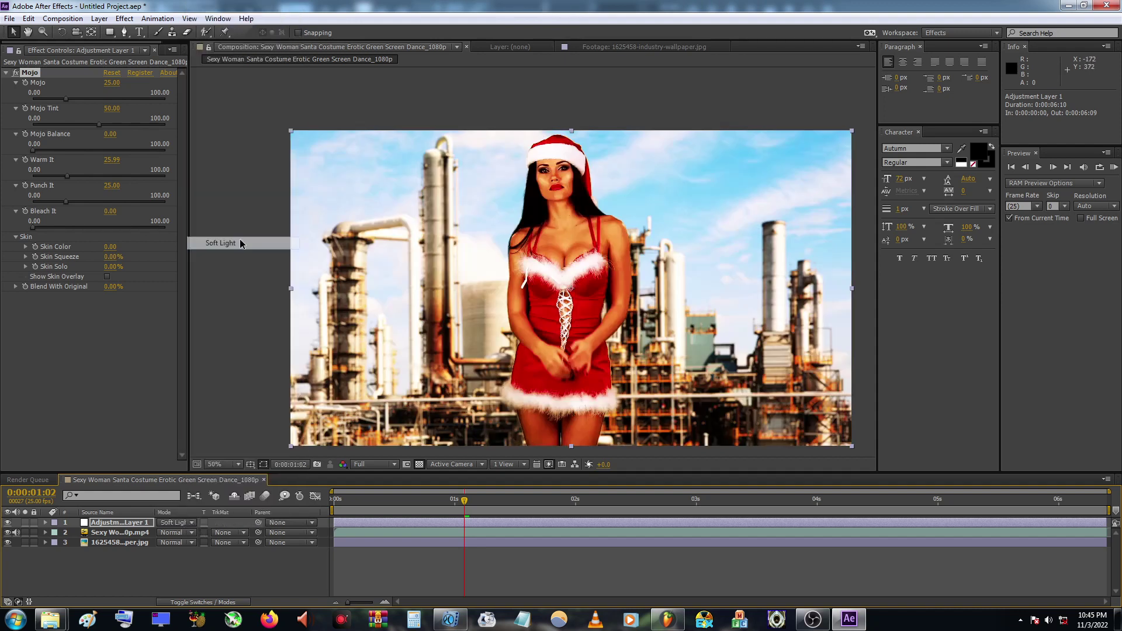
left_click(177, 522)
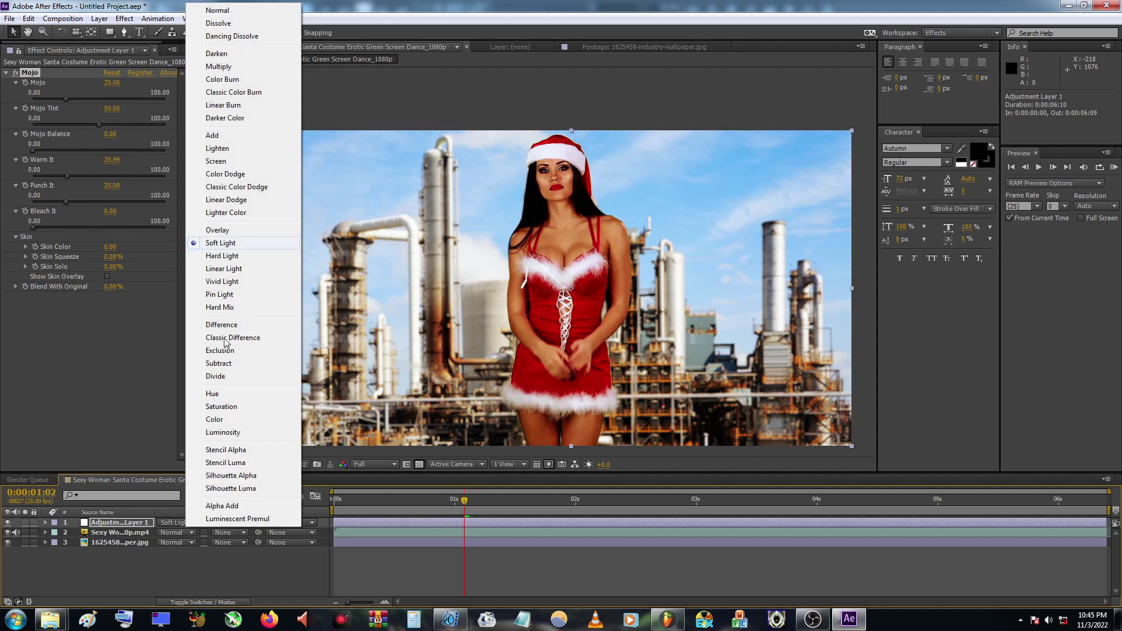
left_click(211, 9)
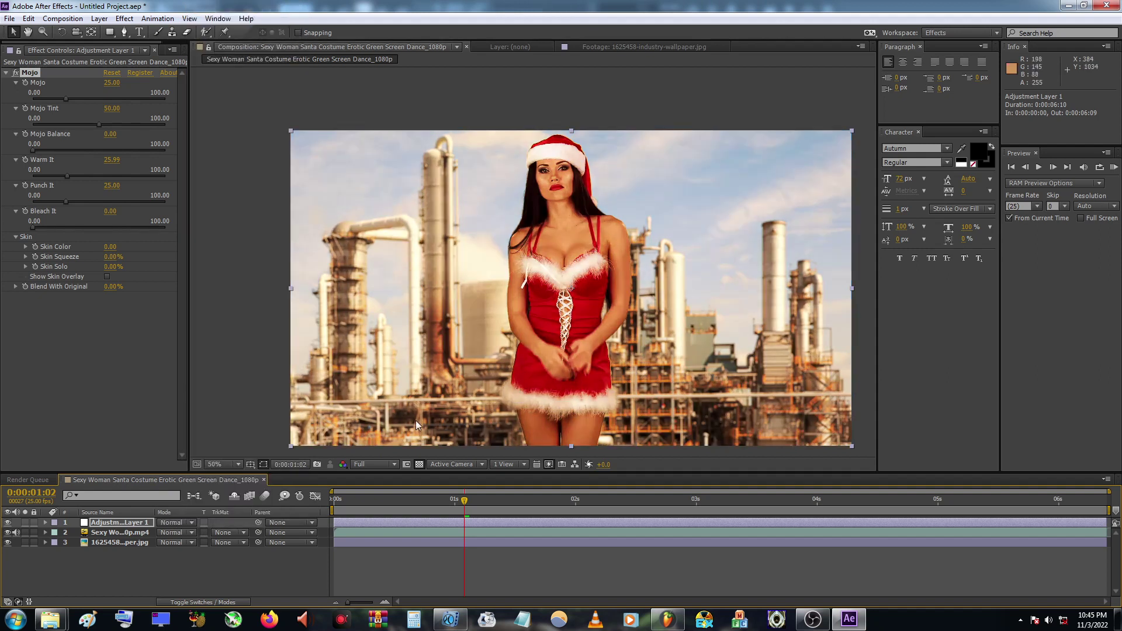
left_click(363, 499)
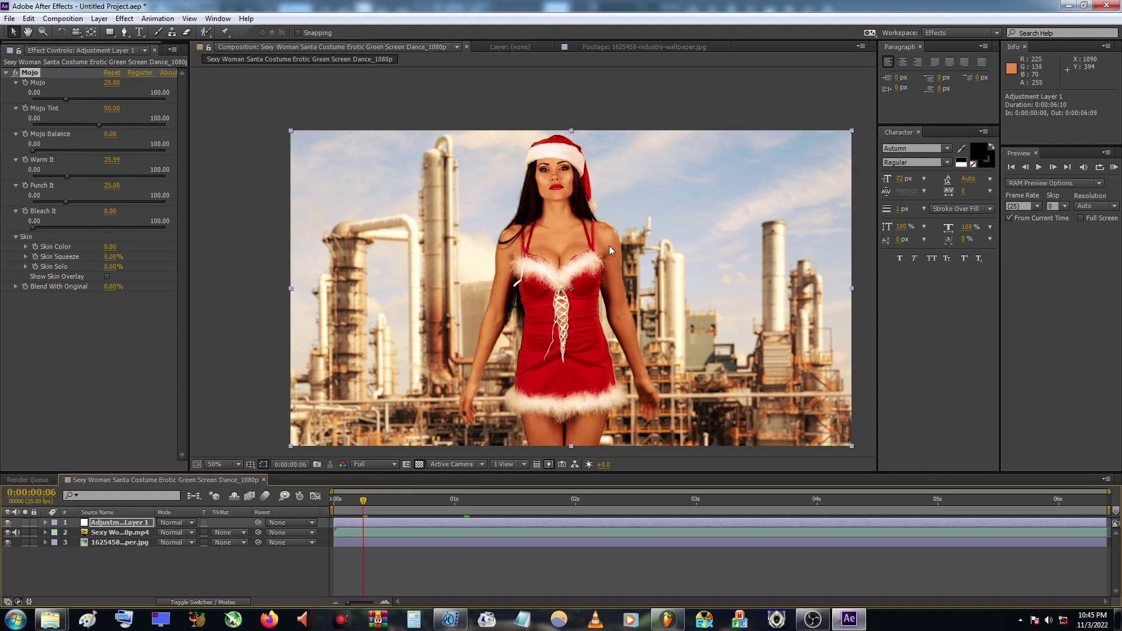
Step: Check the frame at 100%, then raise Mojo's Blend With Original to 6.00%
key("period")
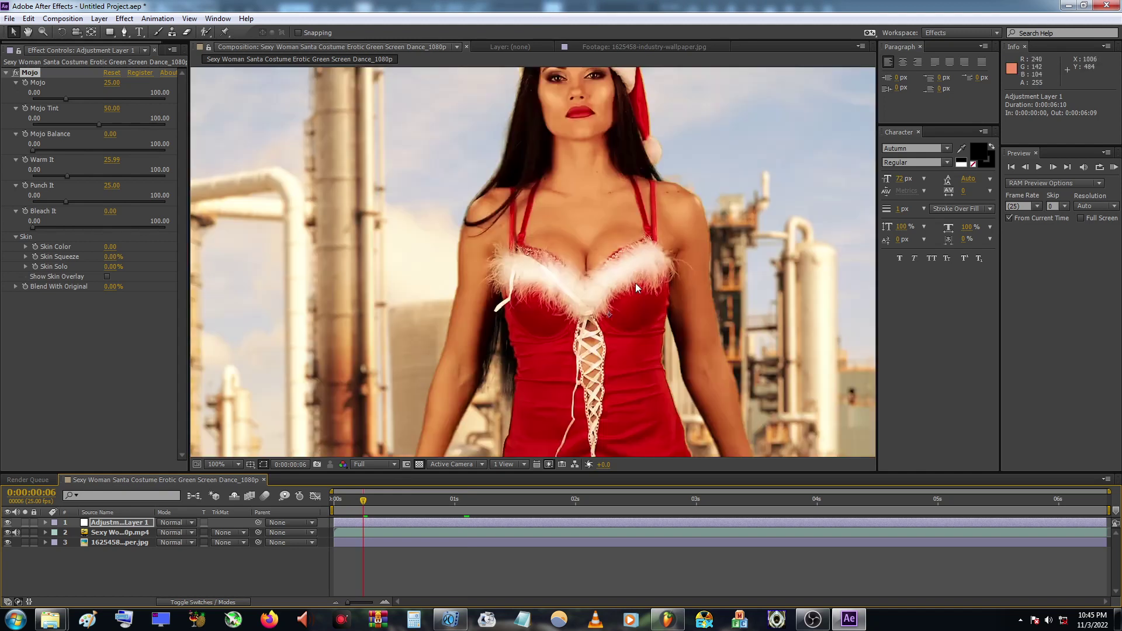
key("comma")
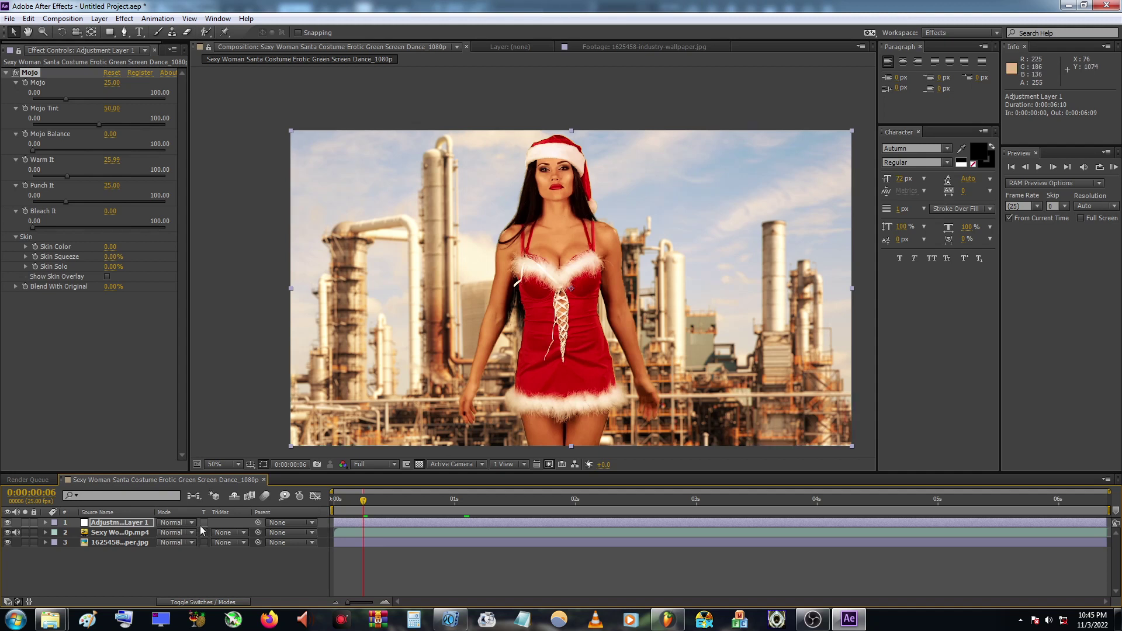
left_click_drag(110, 291, 183, 288)
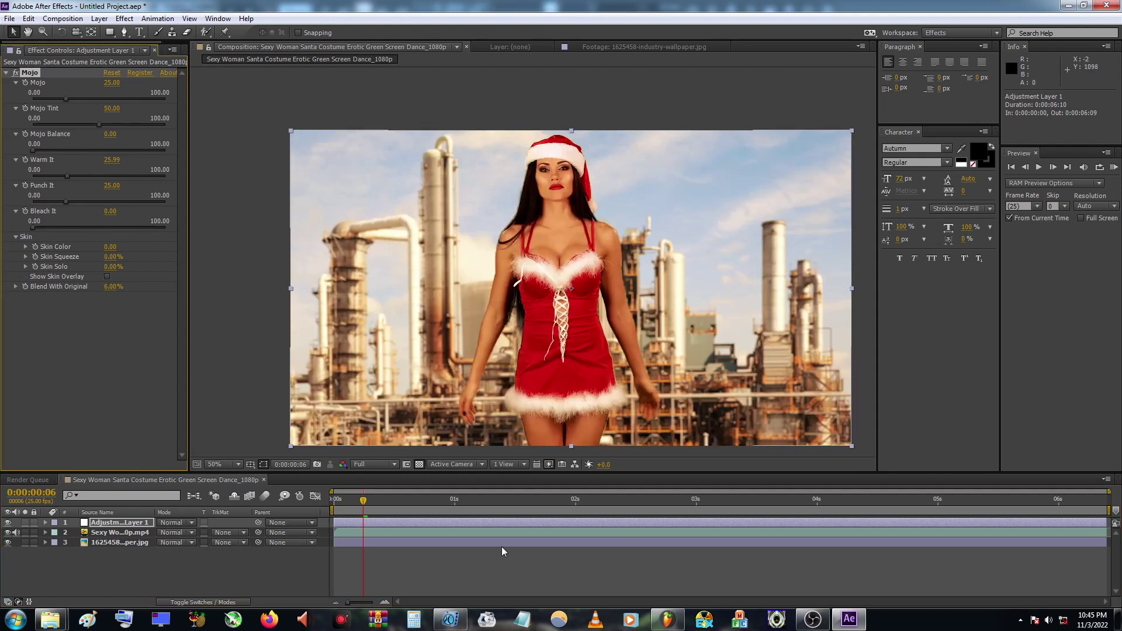
Step: Open the AF.txt expression notes from Notepad's recent files list
right_click(522, 619)
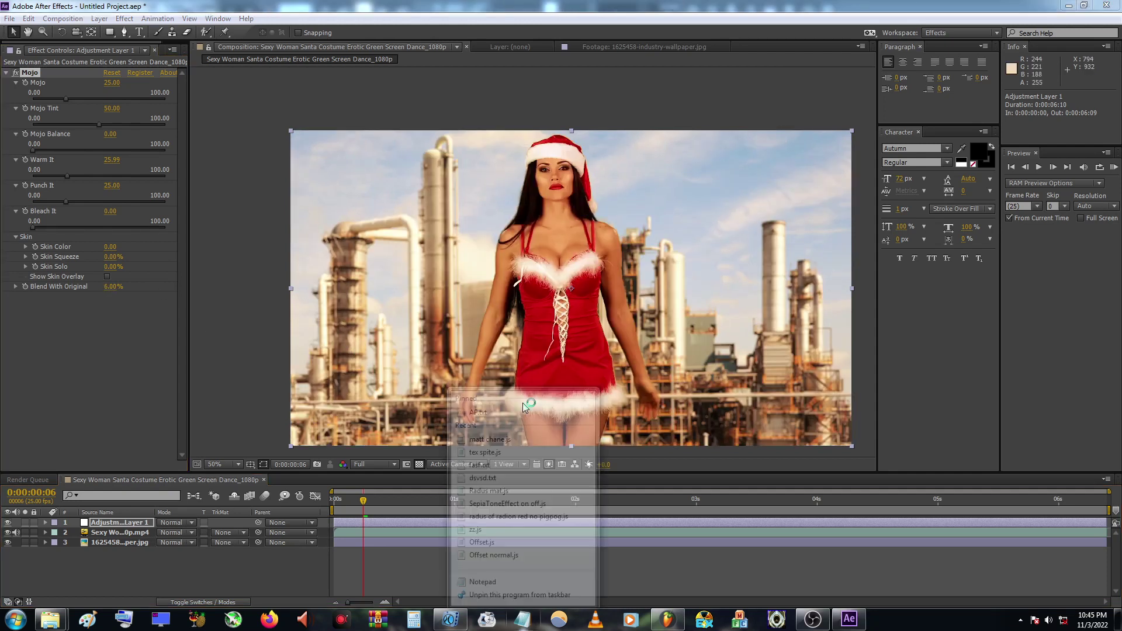
left_click(523, 407)
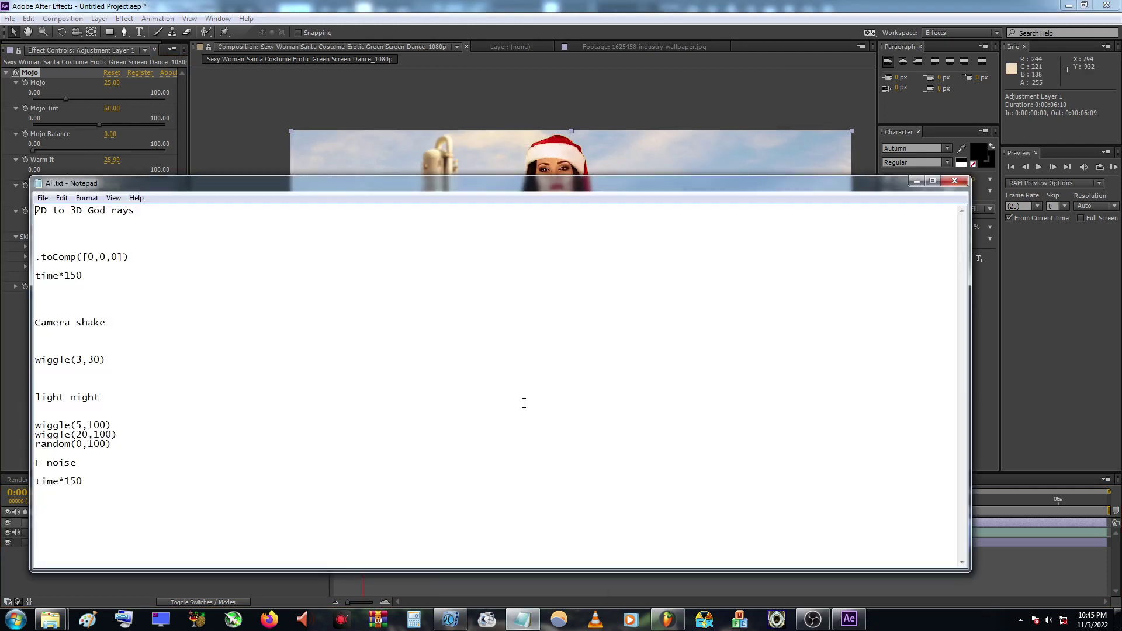
right_click(522, 619)
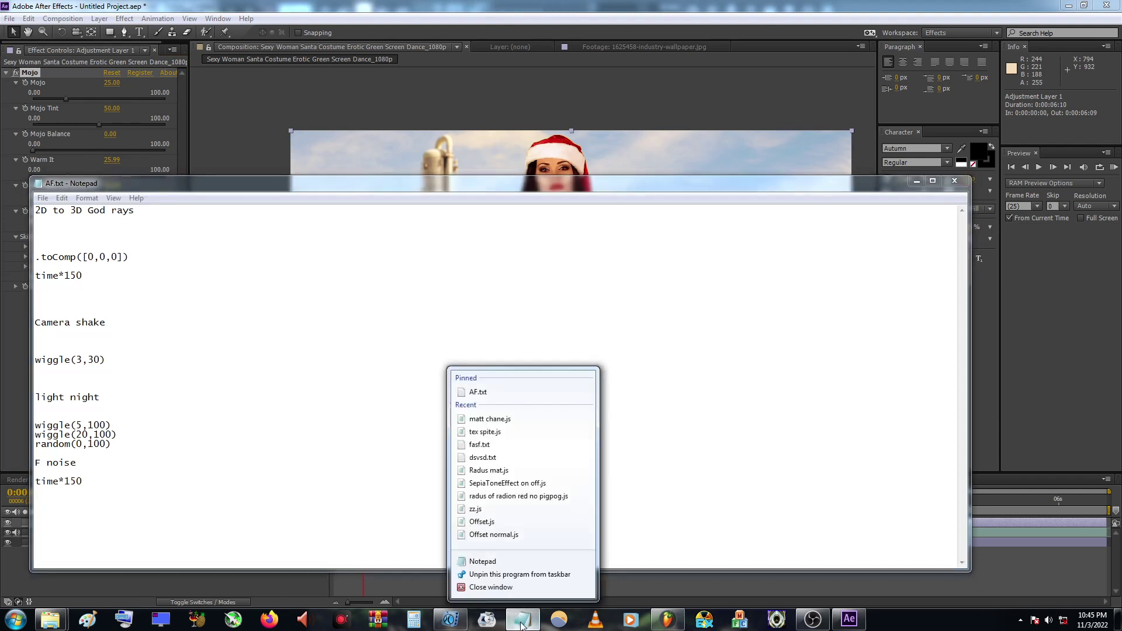
left_click(586, 190)
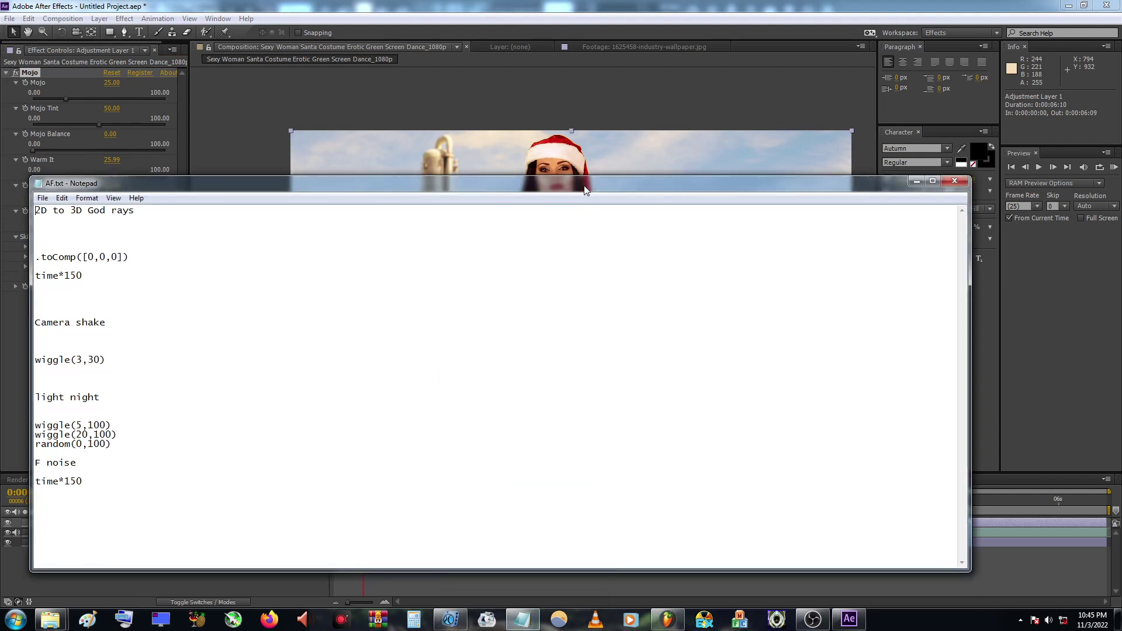
Step: Select the wiggle(3,30) expression line in the notes, then minimize Notepad
left_click(116, 360)
left_click_drag(116, 360, 30, 360)
key("ctrl+c")
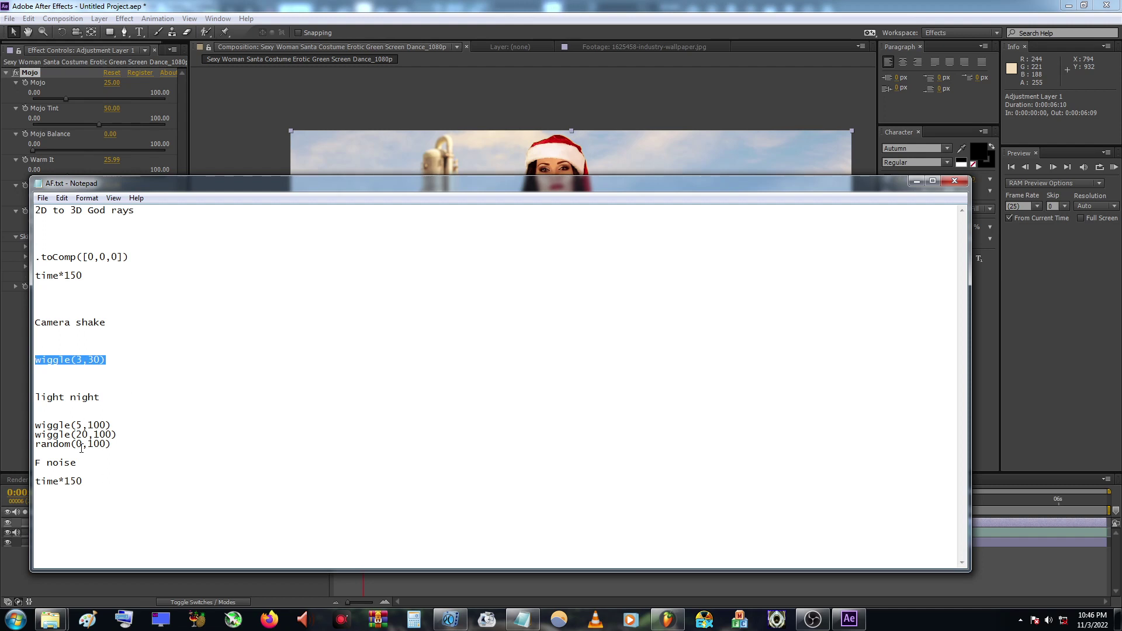
left_click(128, 360)
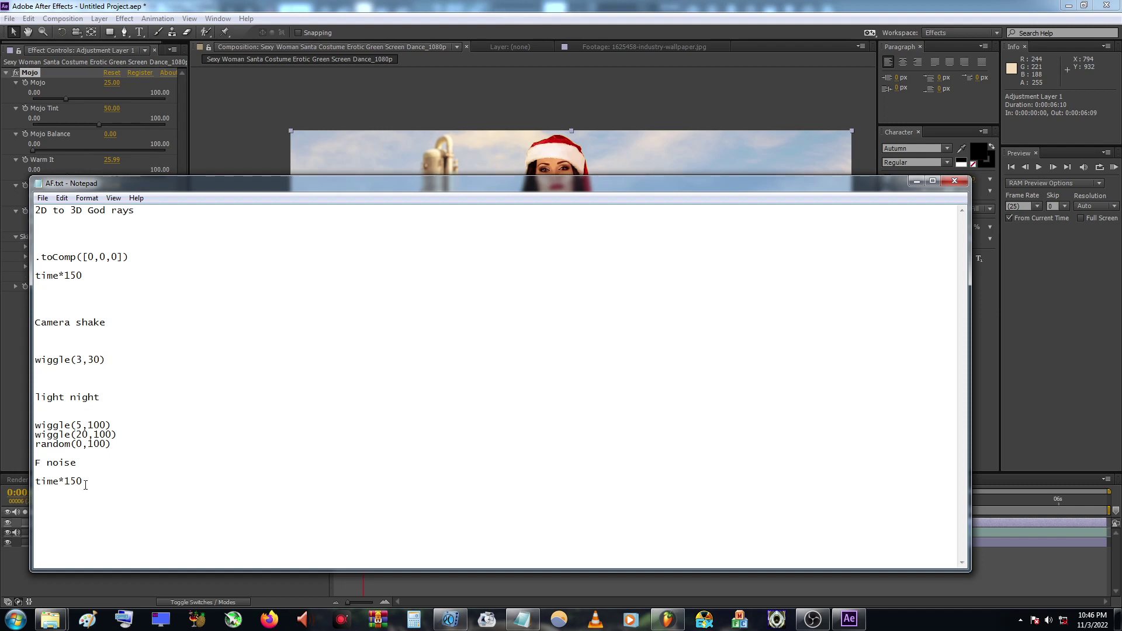
left_click(916, 181)
Step: Marquee-select all three timeline layers and choose Pre-compose from their context menu
left_click(146, 573)
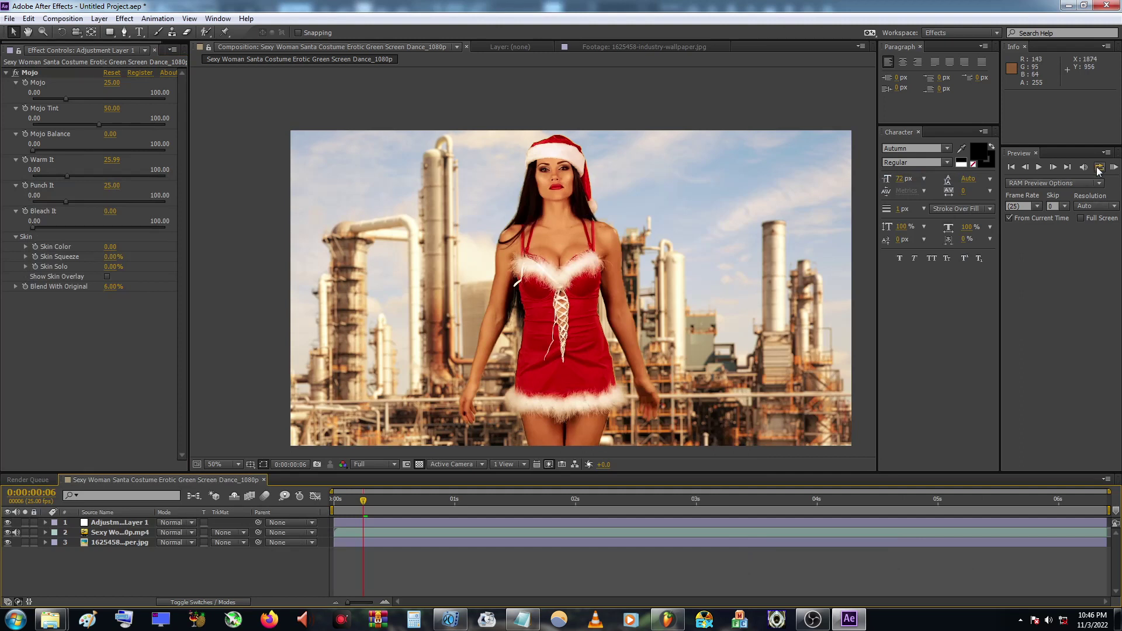
left_click_drag(138, 564, 106, 521)
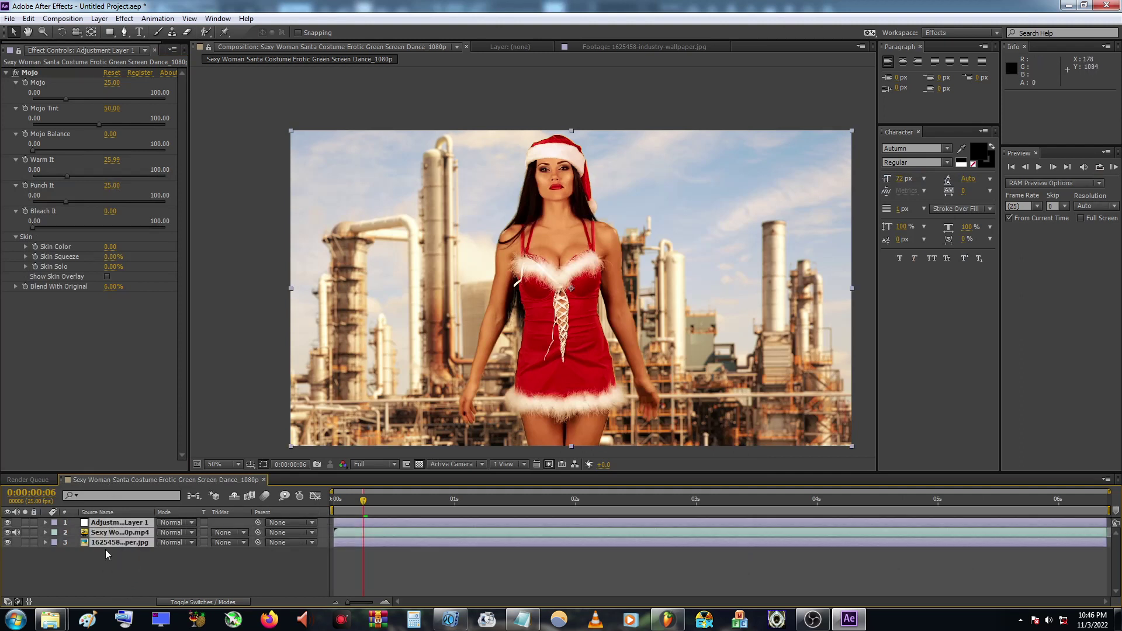
right_click(105, 550)
left_click(123, 565)
left_click_drag(122, 566, 115, 521)
right_click(115, 521)
left_click(157, 427)
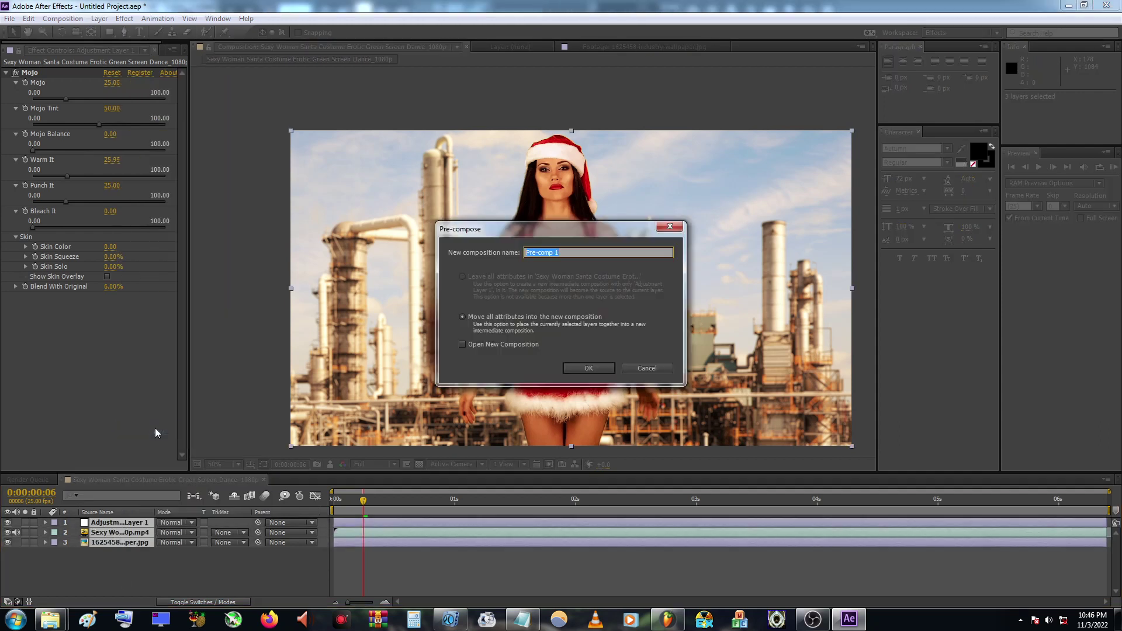
Step: Confirm pre-composing into Pre-comp 1 and reveal its Position property
left_click(587, 364)
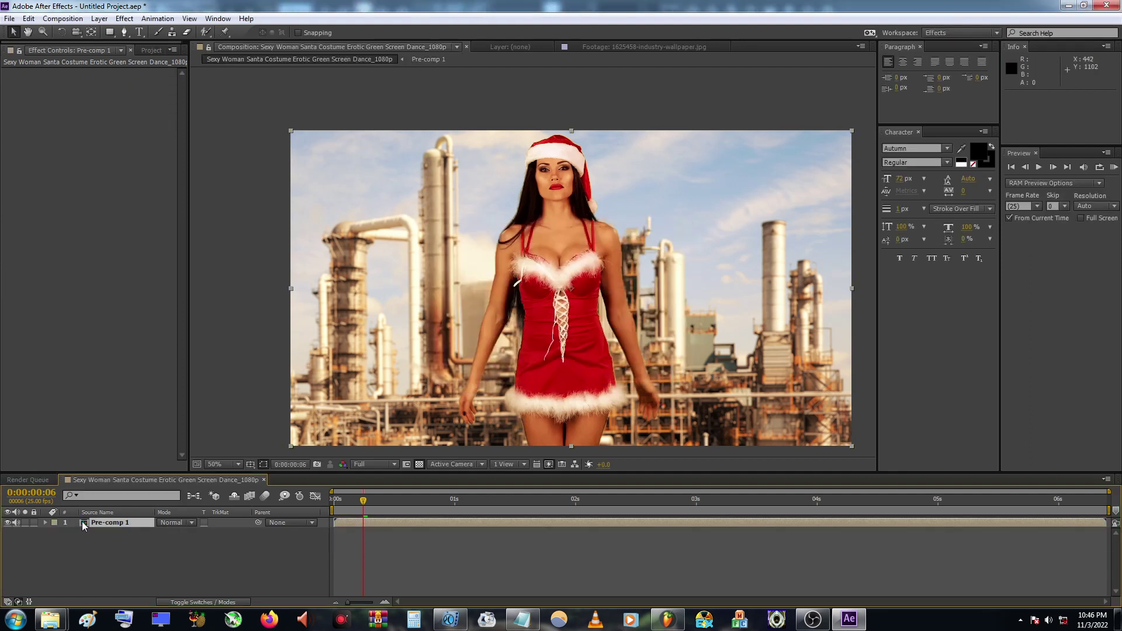
key("p")
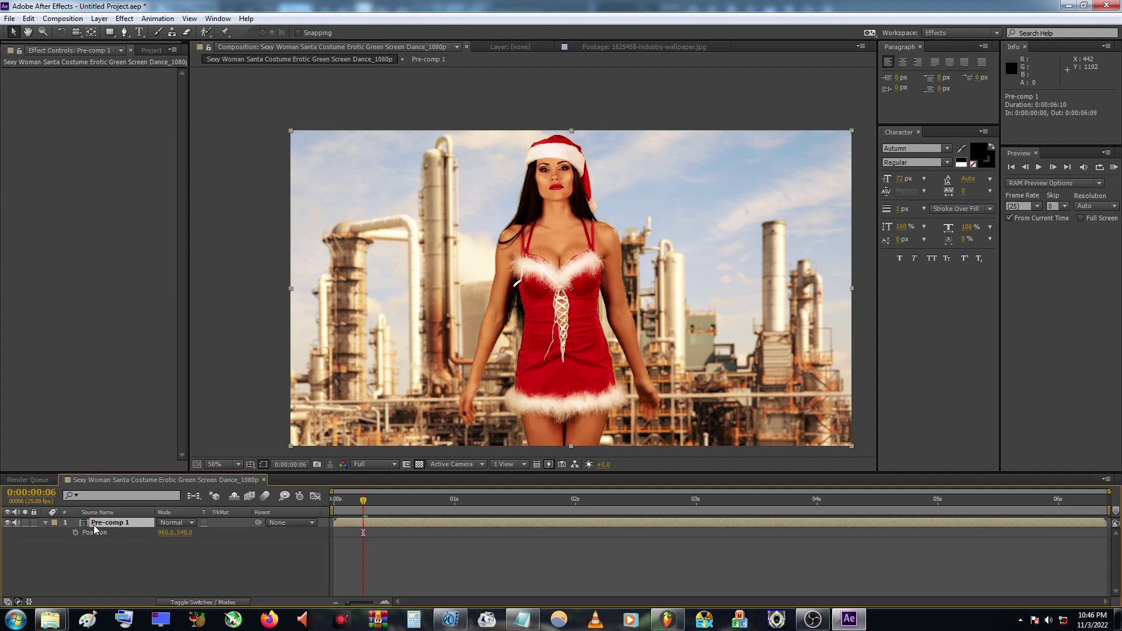
left_click(47, 521)
left_click(47, 522)
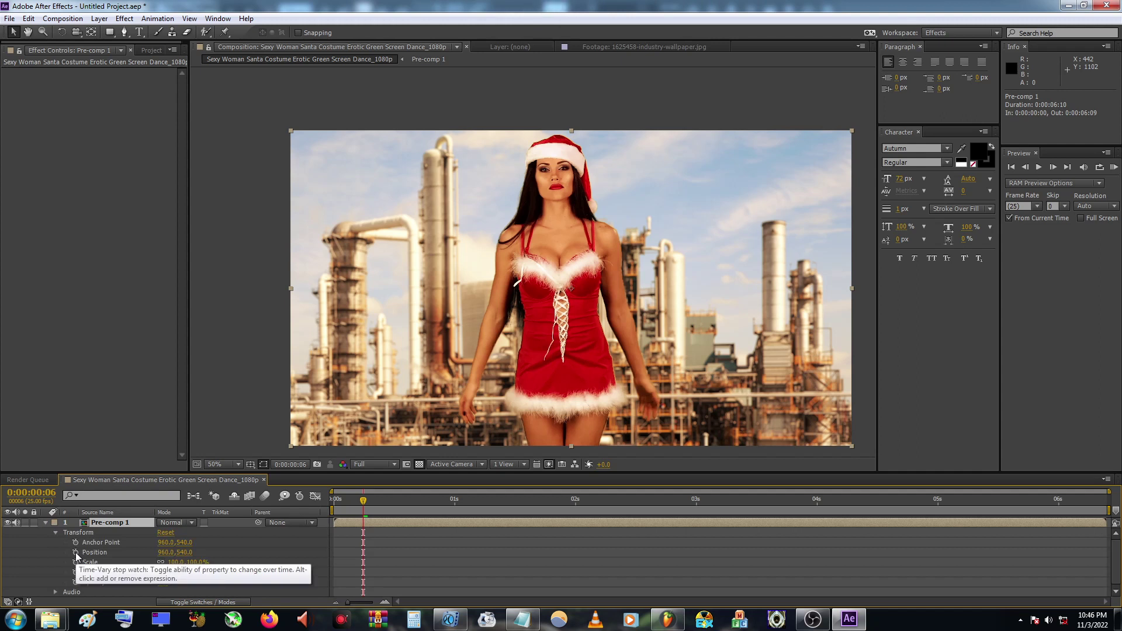
Step: Give Pre-comp 1's Position a wiggle(3,12) expression and commit it
left_click(75, 552, "alt")
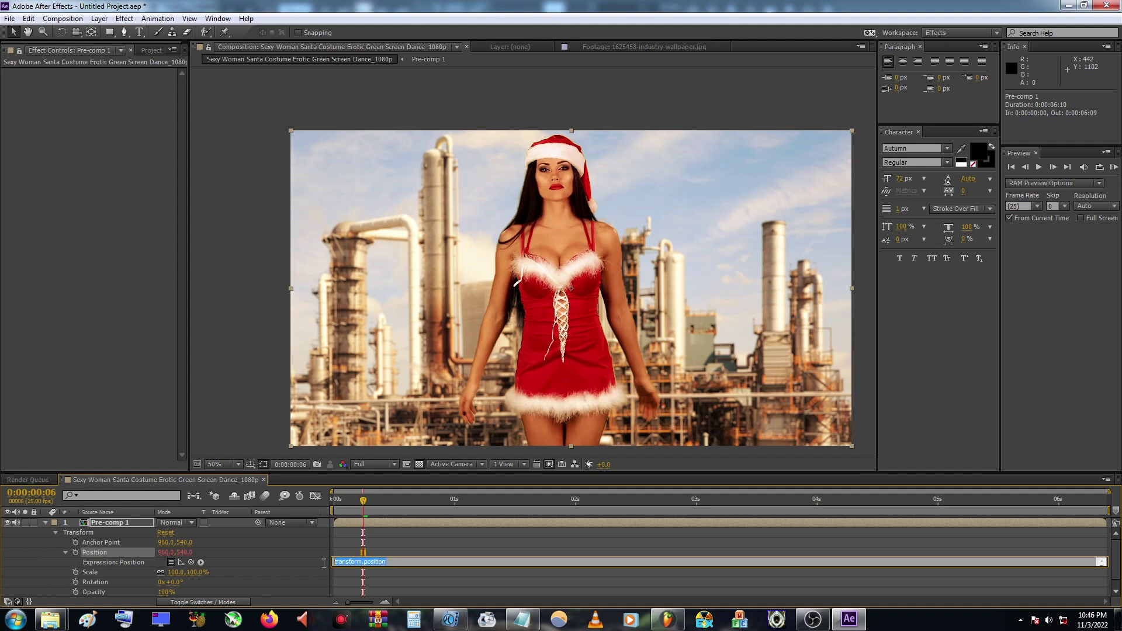
key("ctrl+v")
type("12)")
left_click(264, 348)
key("comma")
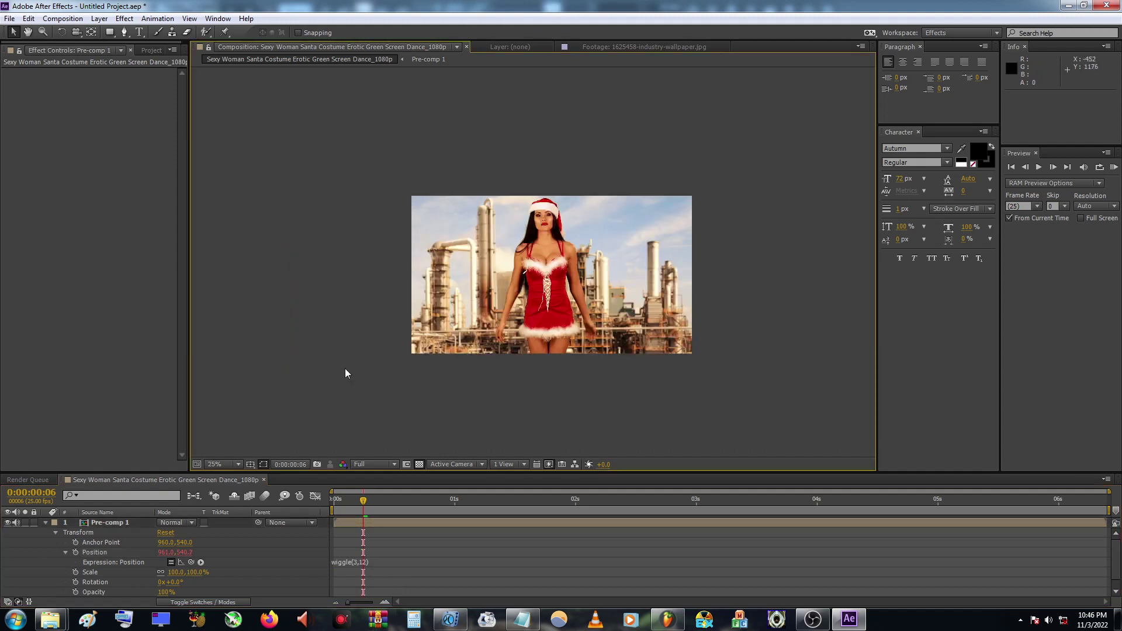
key("period")
left_click(470, 501)
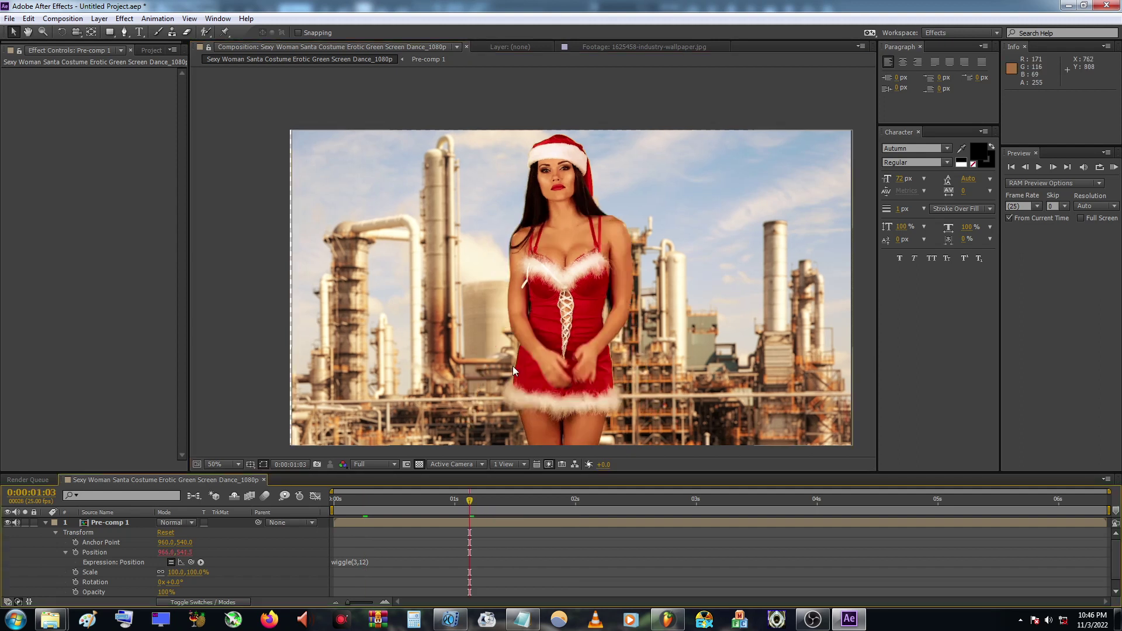
key("comma")
key("period")
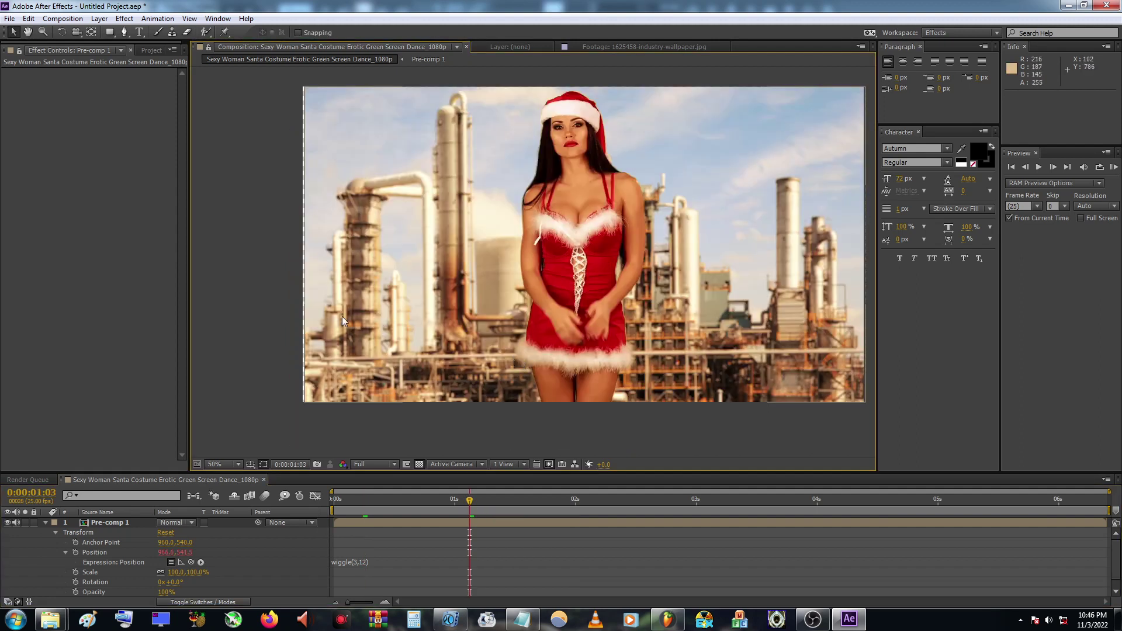
key("period")
key("period")
left_click_drag(306, 340, 366, 362)
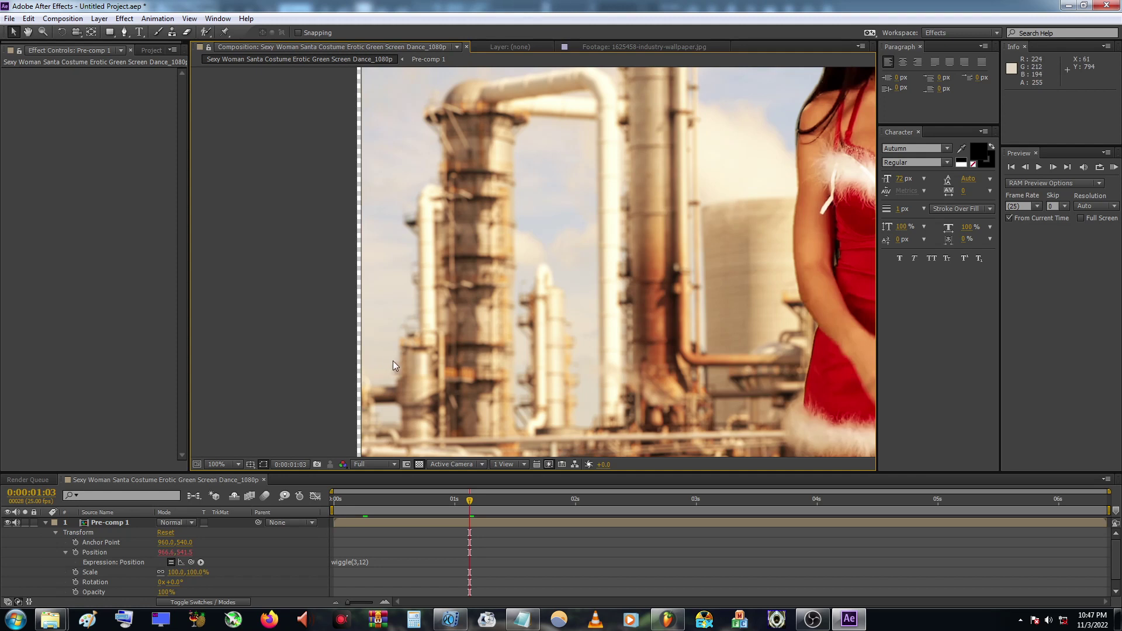
key("comma")
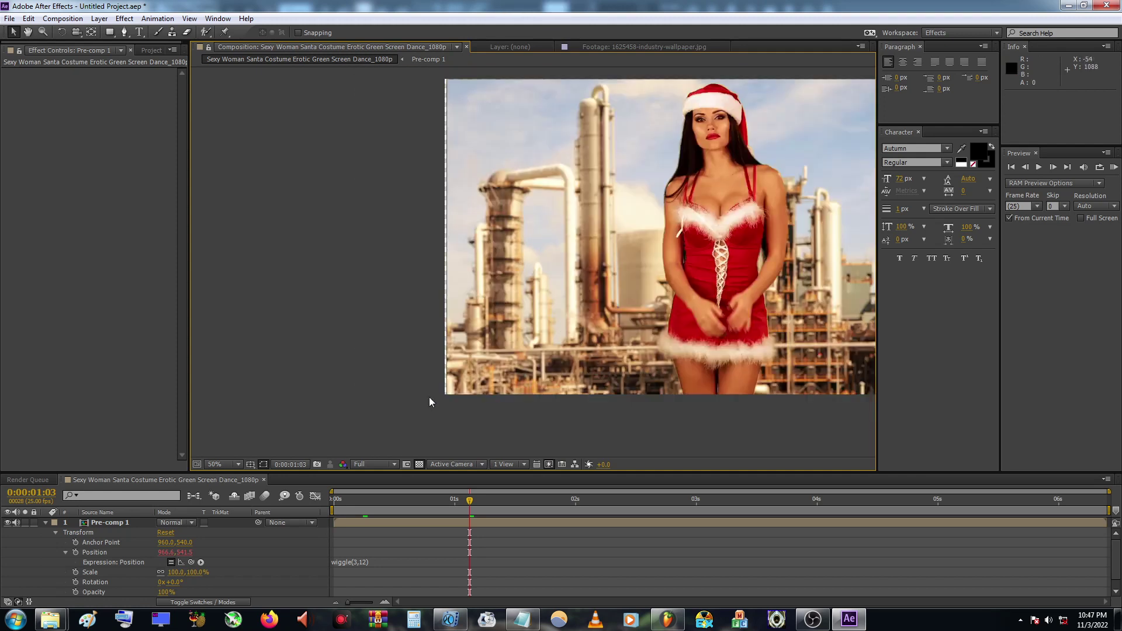
left_click_drag(679, 313, 493, 347)
key("v")
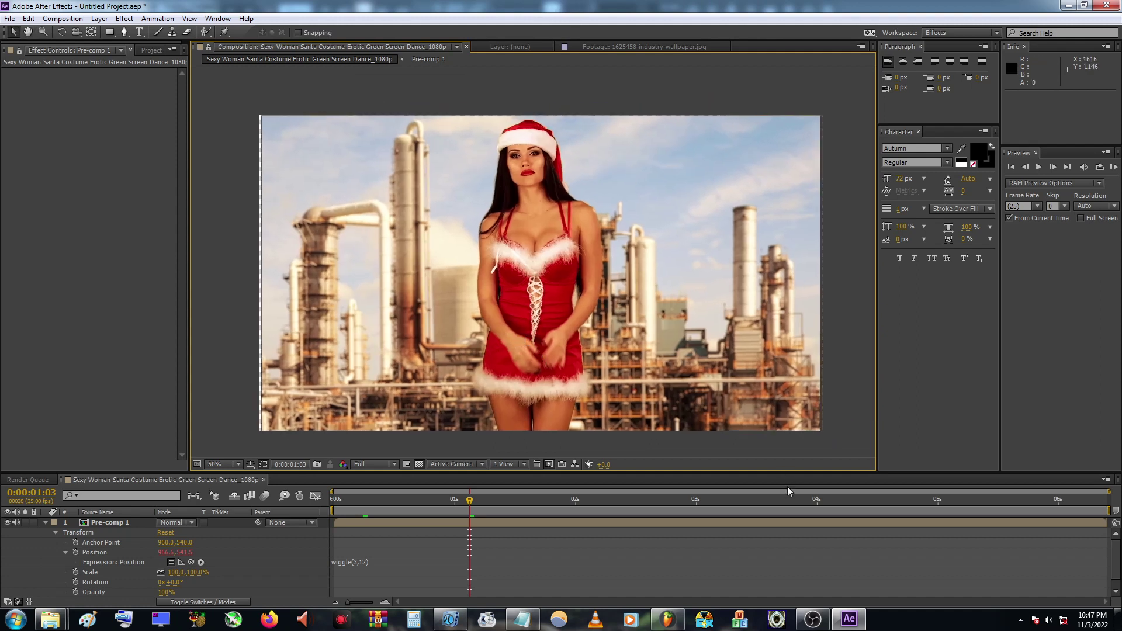
left_click(766, 500)
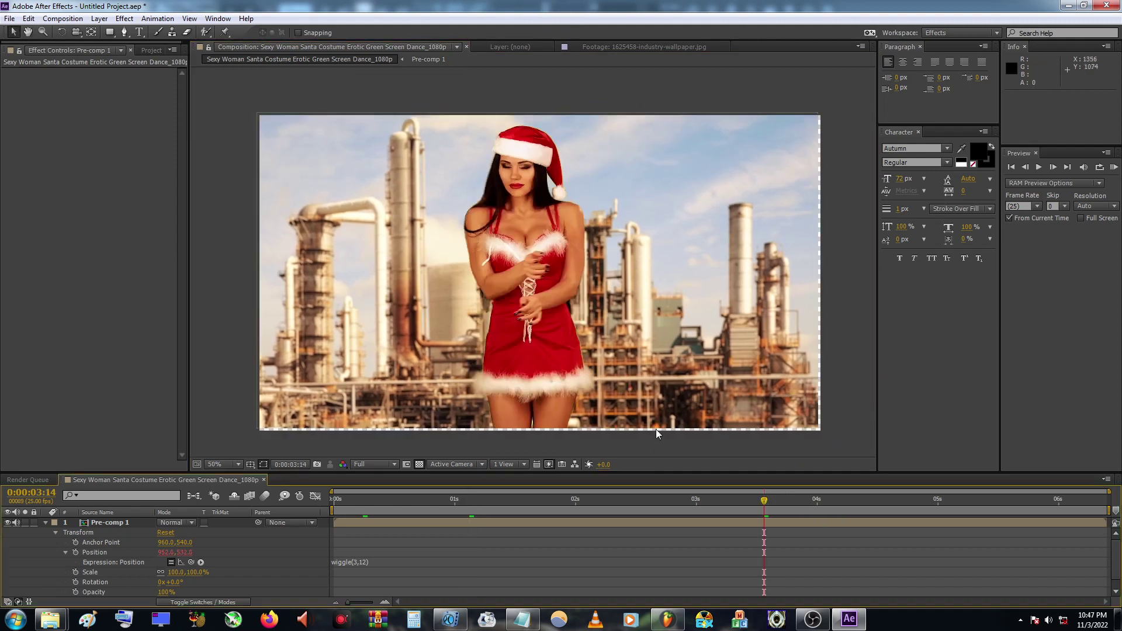
scroll(762, 419, "up", 2)
scroll(721, 356, "down", 2)
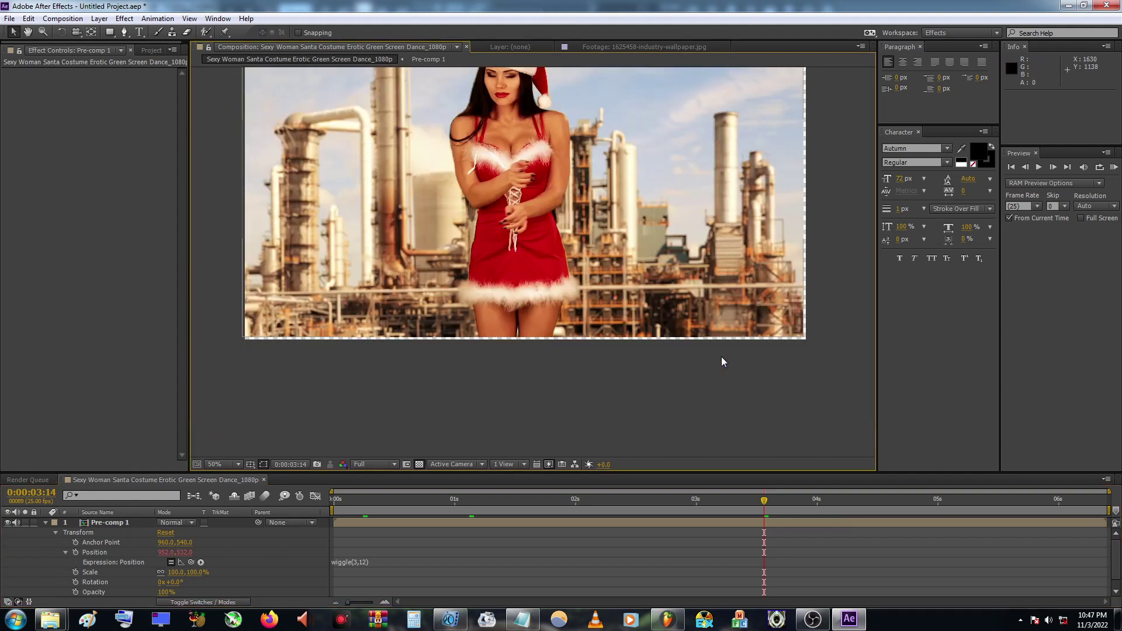
left_click_drag(721, 312, 760, 345)
left_click(113, 522)
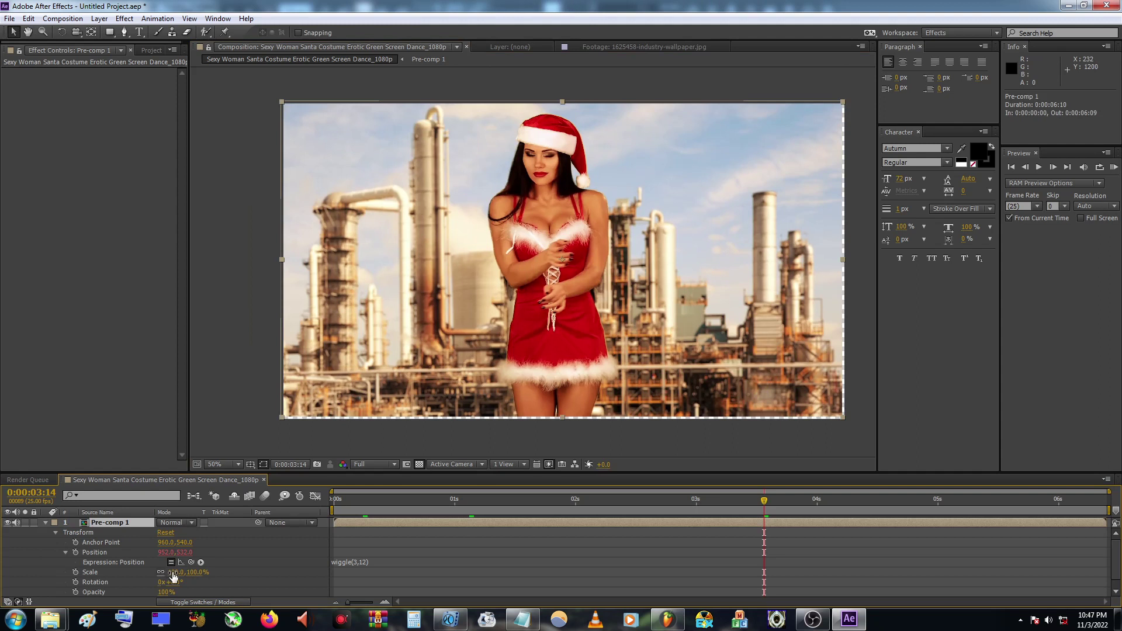
Step: Scale Pre-comp 1 to 106%, nudge it slightly down-right, and return the playhead to 0
key("s")
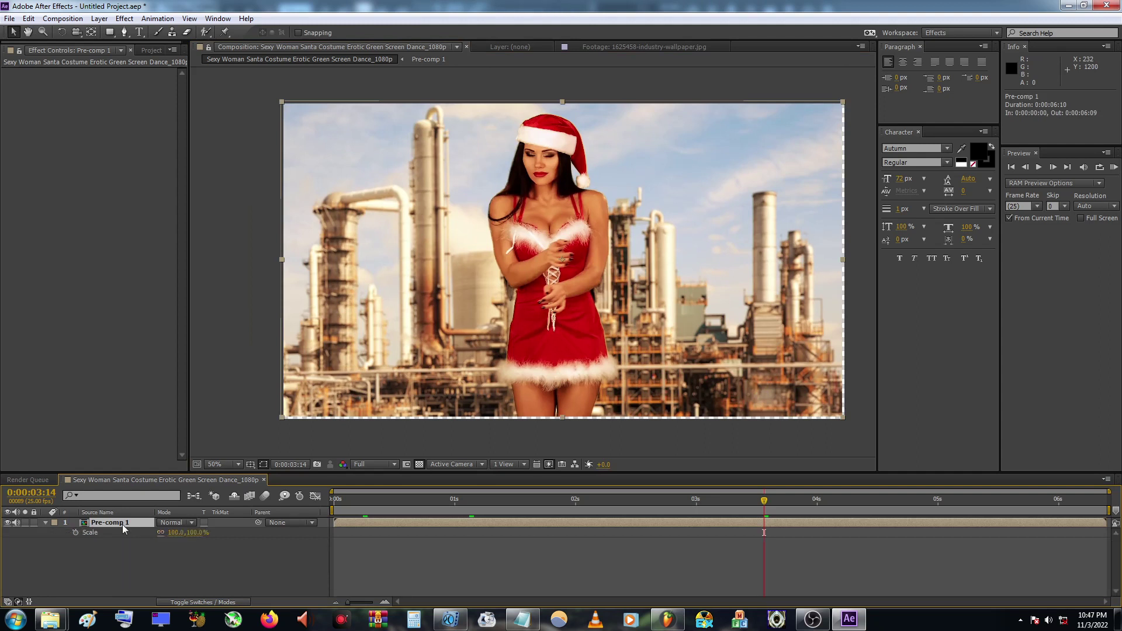
left_click_drag(173, 533, 178, 532)
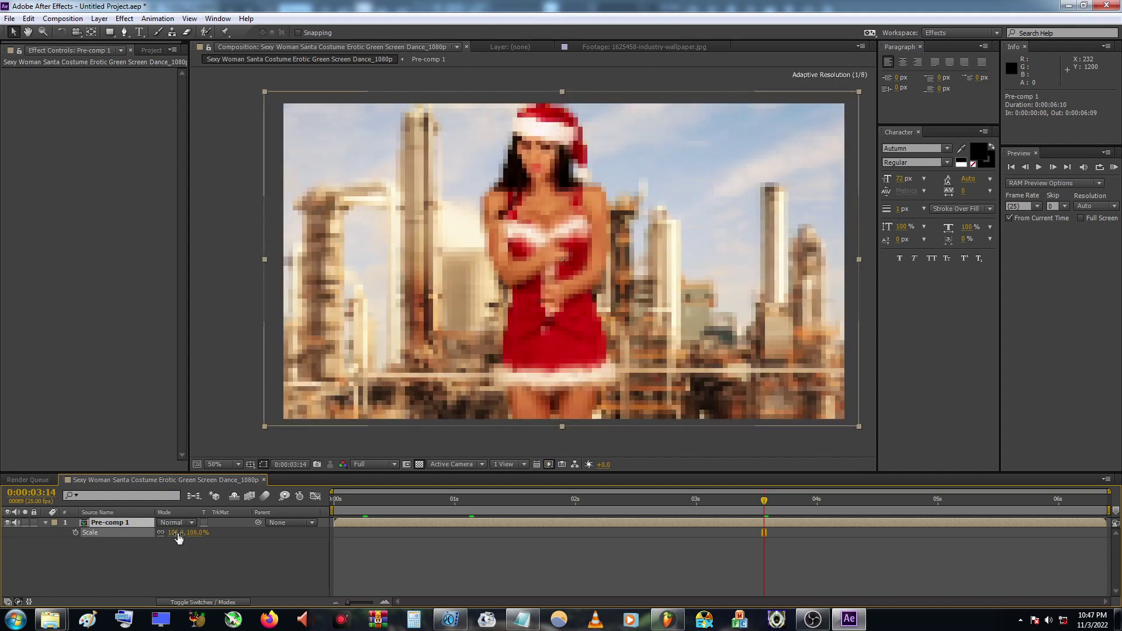
left_click_drag(675, 337, 677, 340)
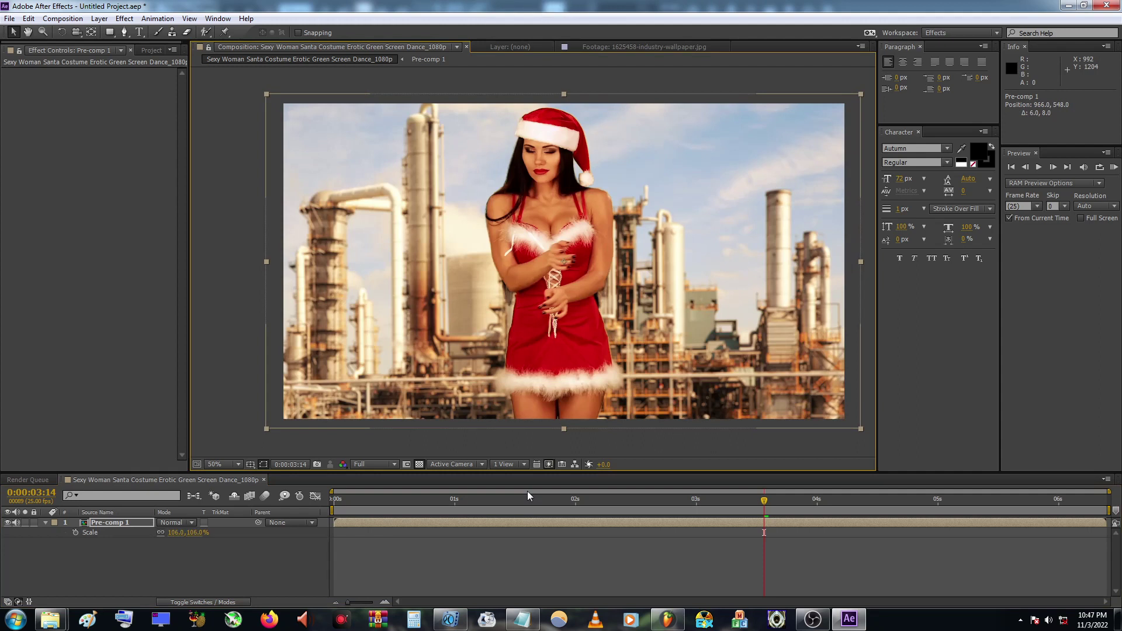
key("period")
key("period")
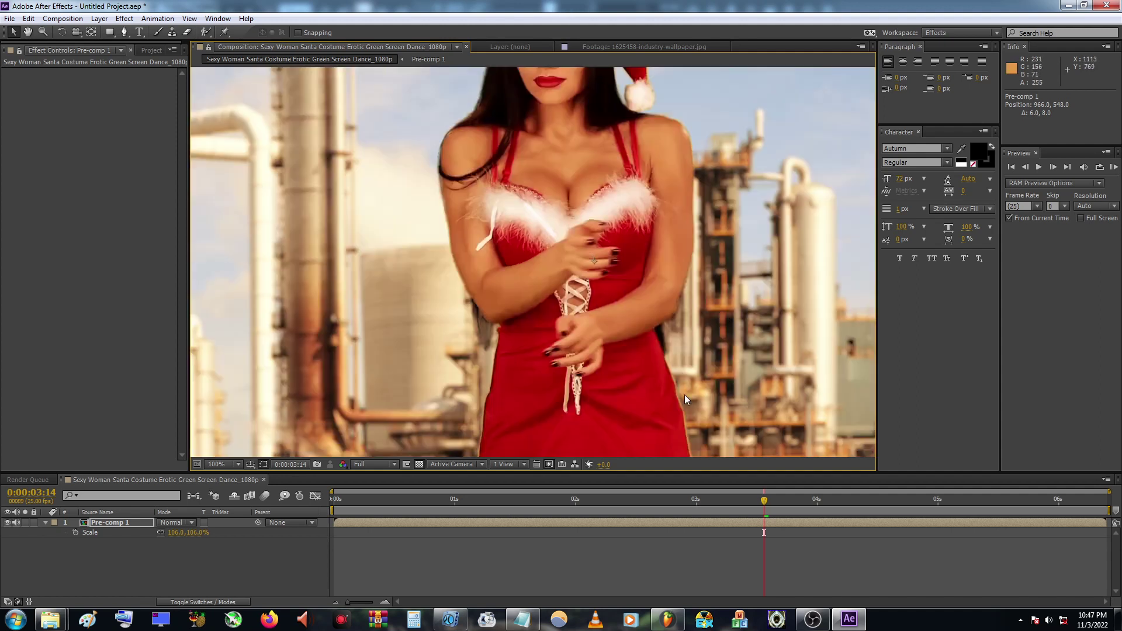
key("comma")
key("comma")
left_click(367, 498)
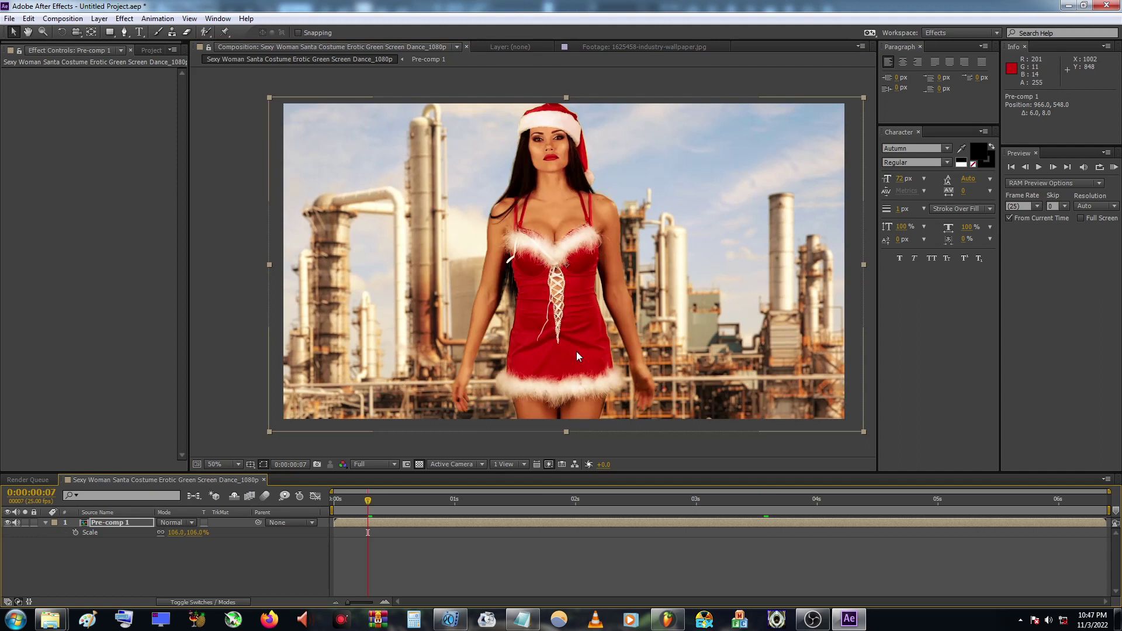
left_click(334, 500)
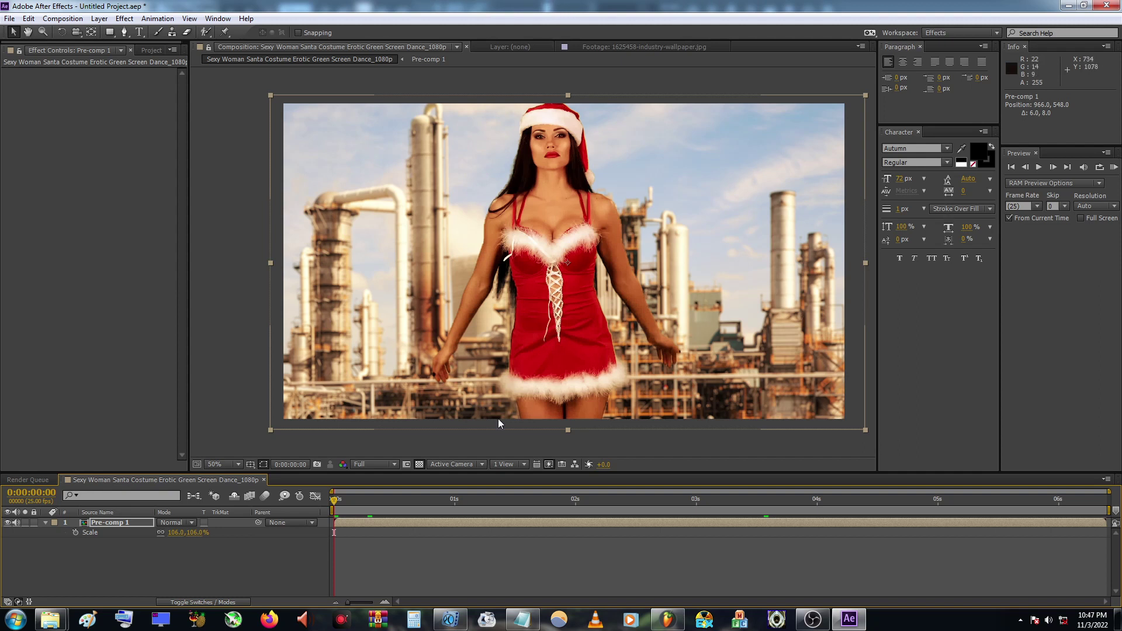
Step: Run a RAM Preview of the composition, then stop it
left_click(1113, 167)
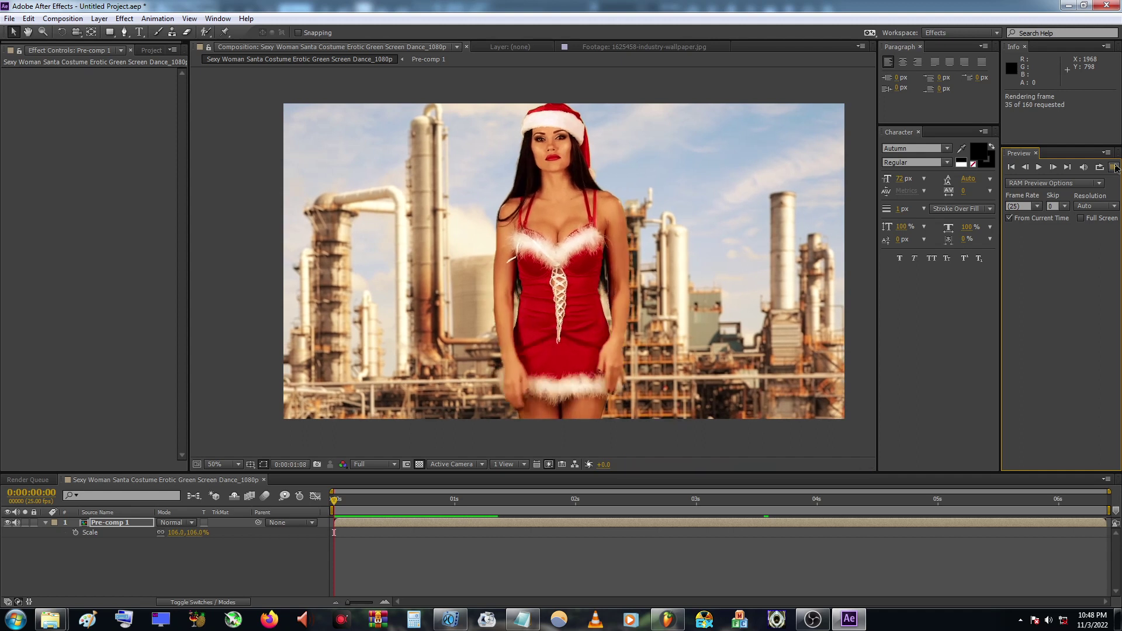
left_click(1115, 169)
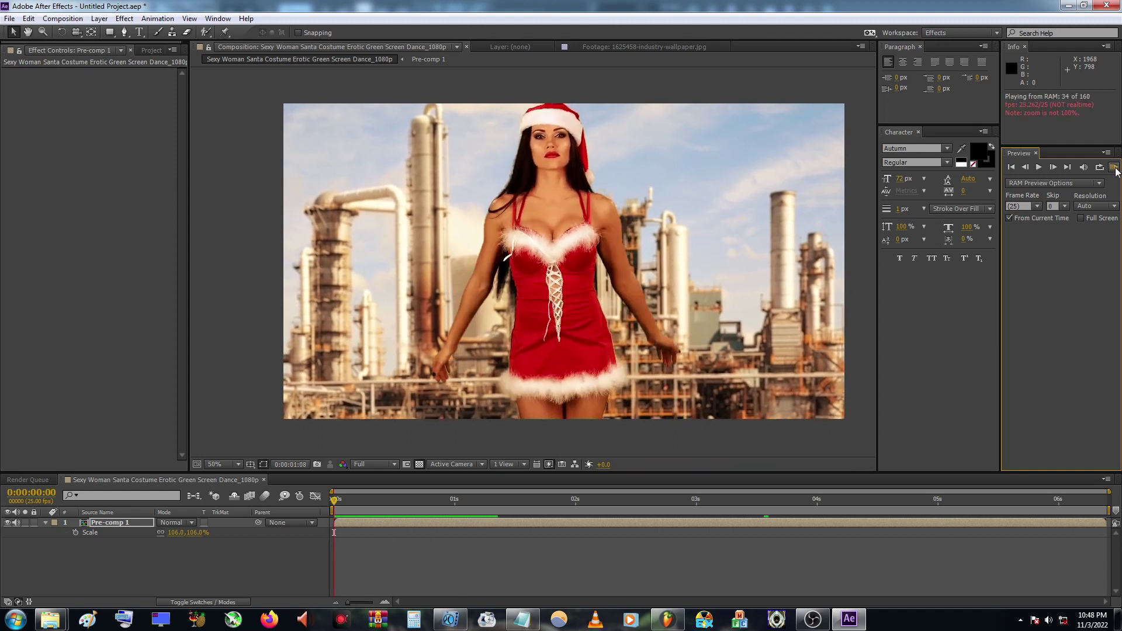
left_click(366, 464)
Step: Set the preview resolution from Full to Half and RAM Preview the composition again
left_click(367, 464)
left_click(374, 508)
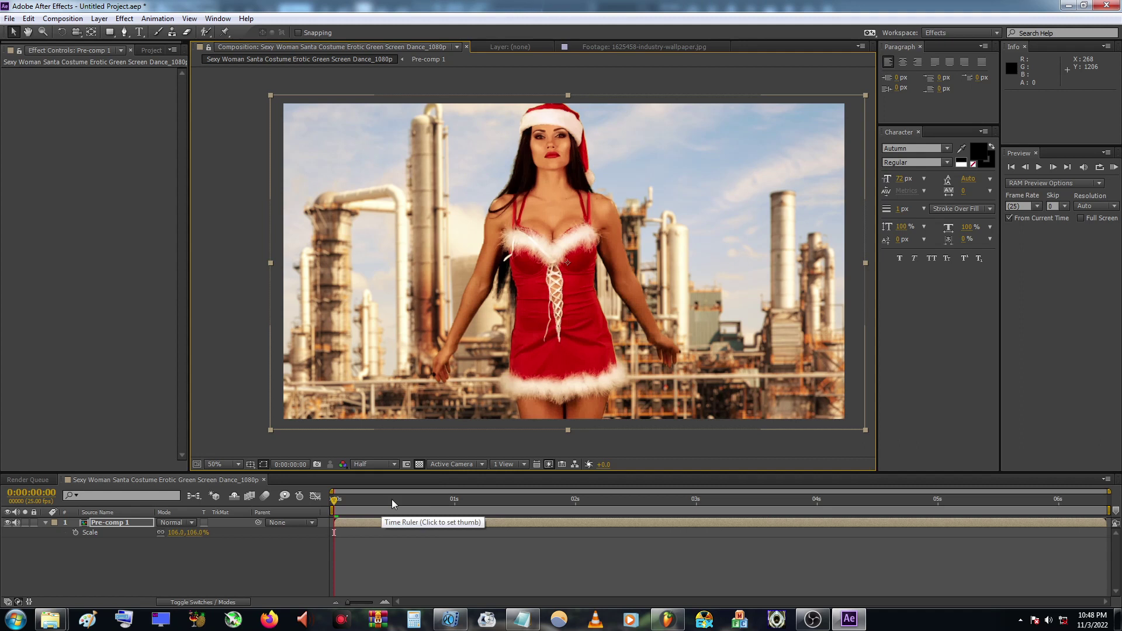
left_click(1115, 167)
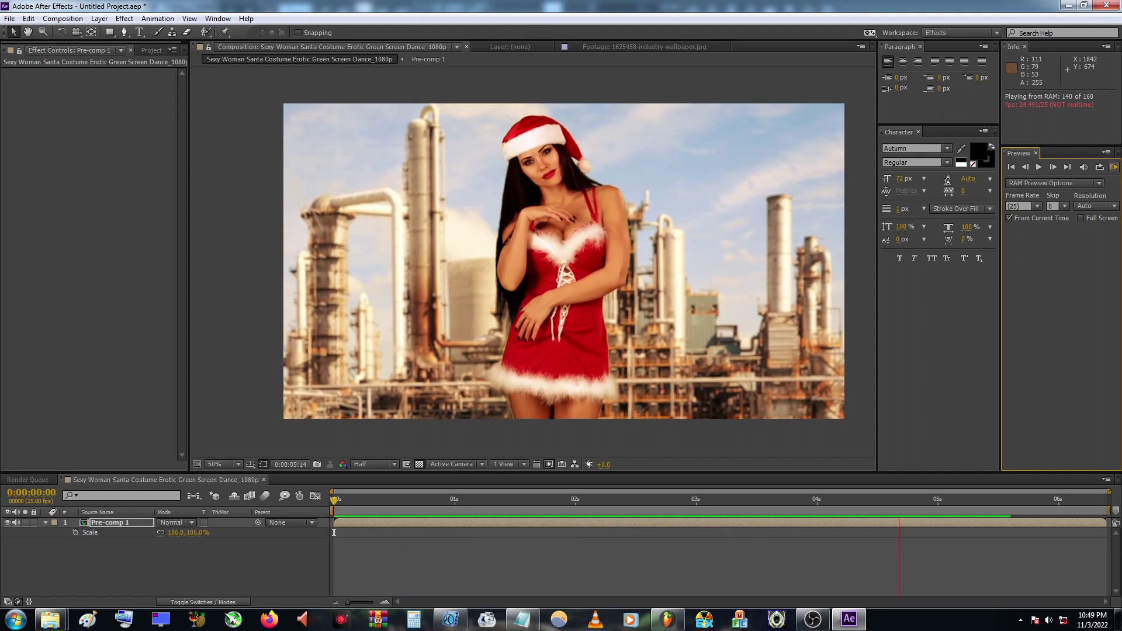
left_click(1114, 166)
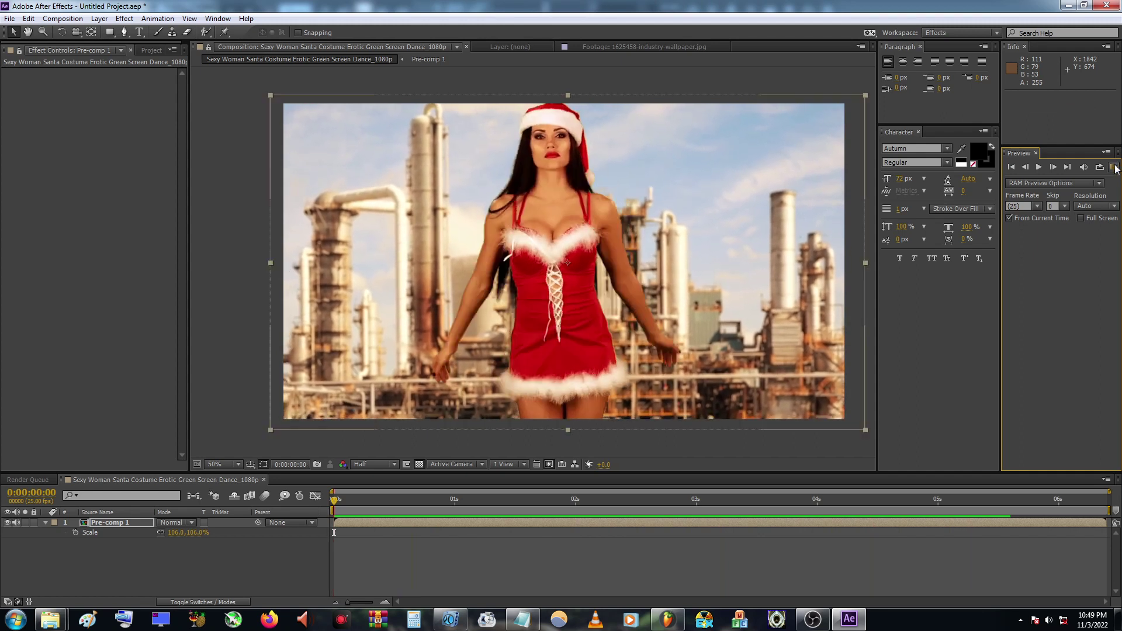
Step: Bring up KMPlayer, enlarge its window wider and taller, and pause at 0:14
left_click(450, 619)
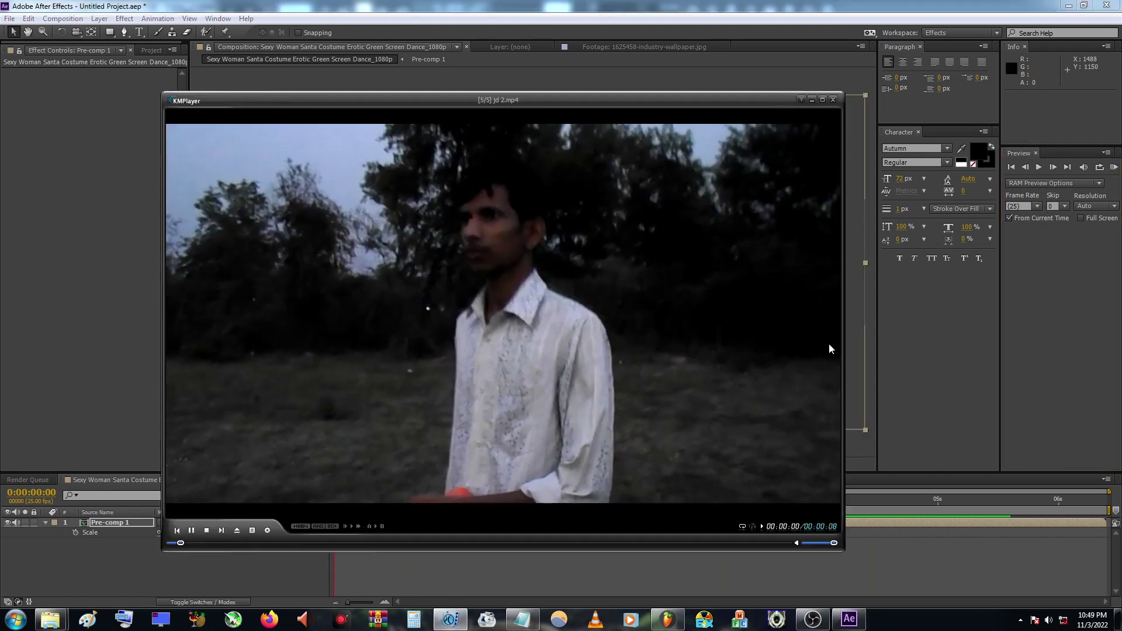
left_click_drag(847, 345, 933, 344)
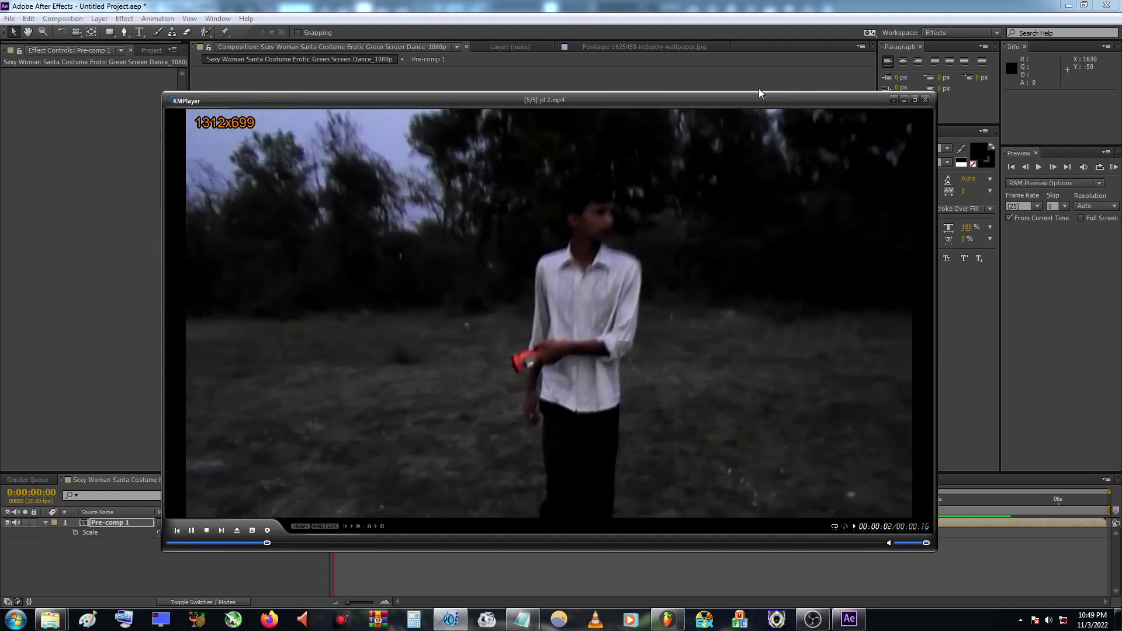
left_click_drag(760, 94, 764, 62)
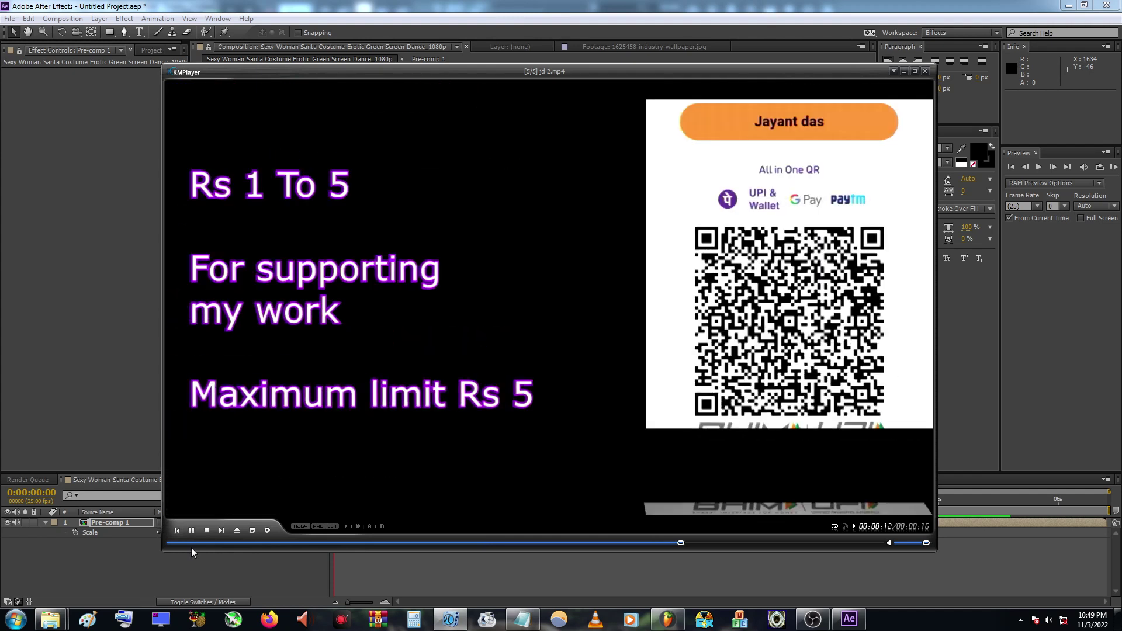
left_click(192, 530)
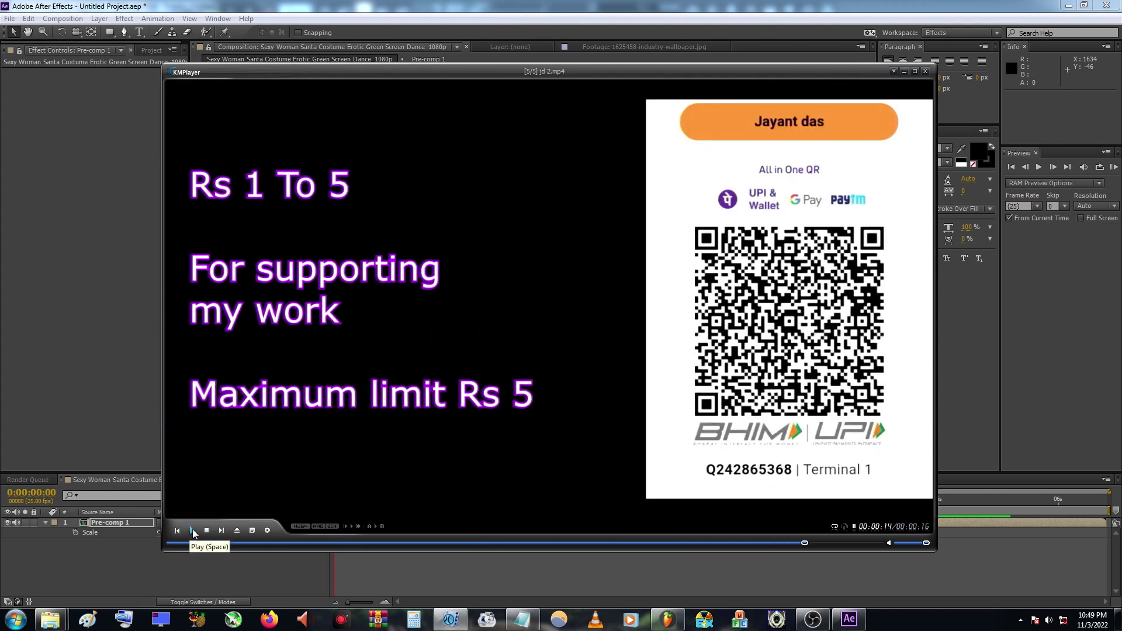